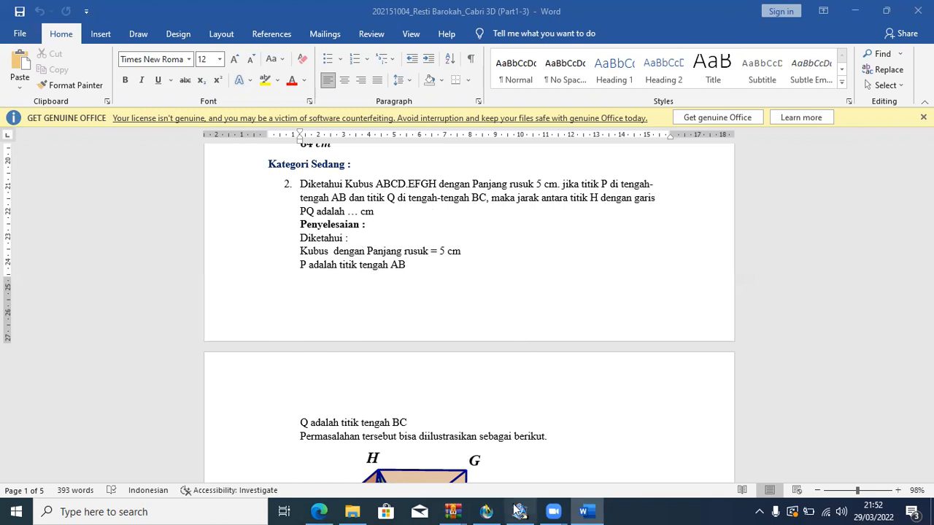
Switch to the Cabri 3D document and fix the spacing in the problem text so it begins "2. Diketahui Kubus".
{"action": "mouse_move", "coordinate": [519, 511]}
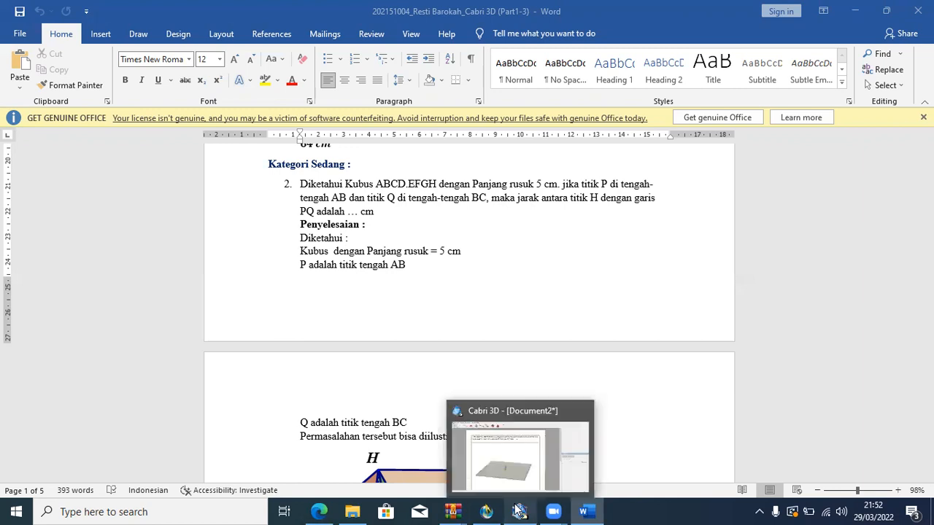
{"action": "left_click", "coordinate": [503, 468]}
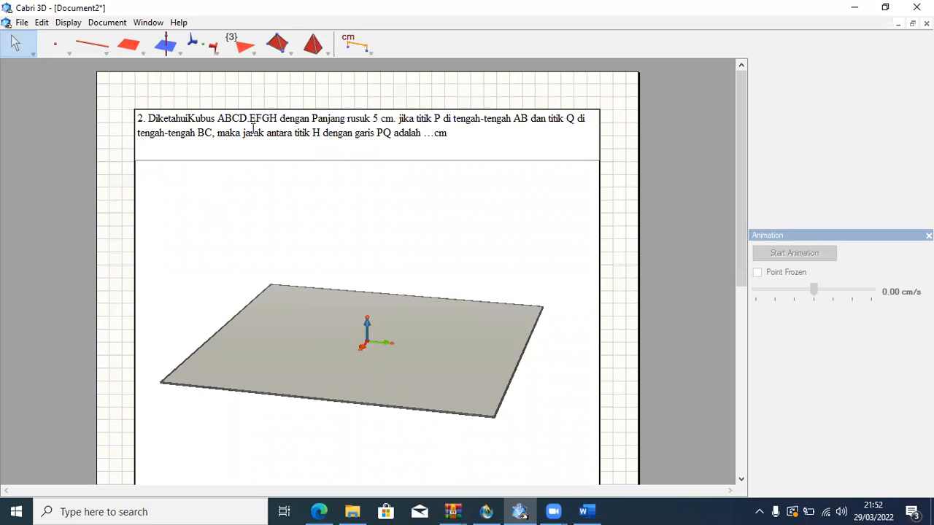
{"action": "double_click", "coordinate": [189, 119]}
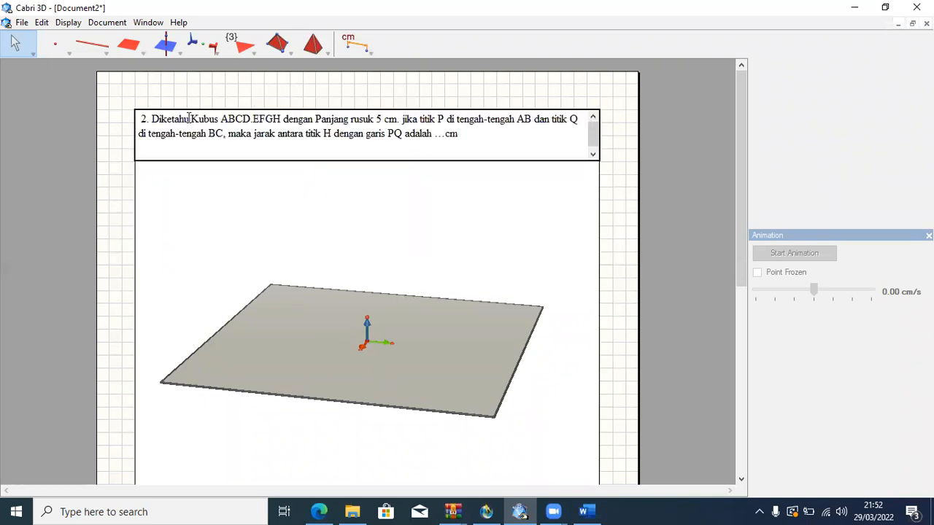
{"action": "key", "text": "BackSpace"}
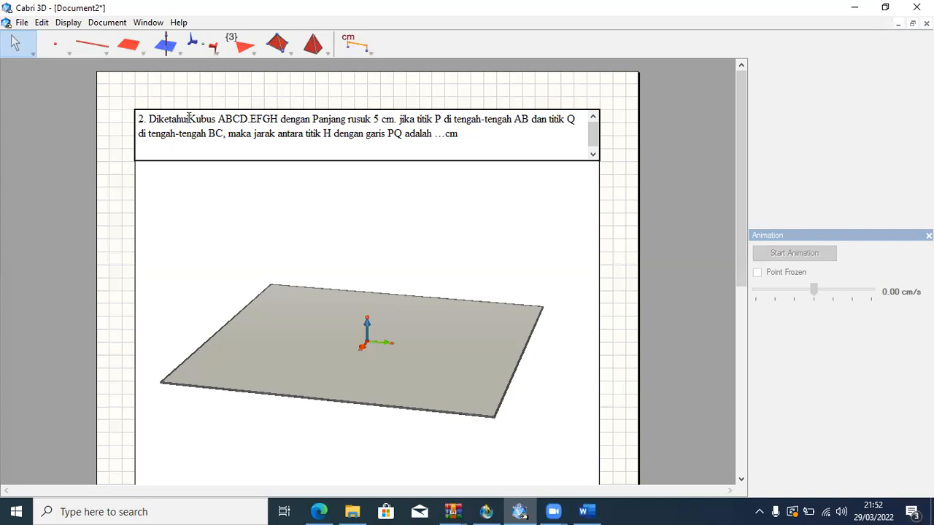
{"action": "left_click", "coordinate": [189, 118]}
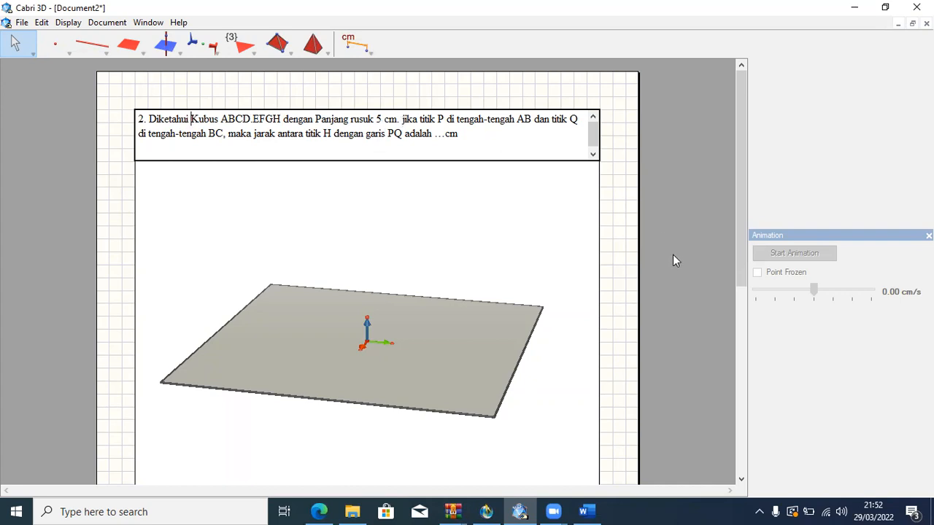
{"action": "left_click", "coordinate": [366, 329]}
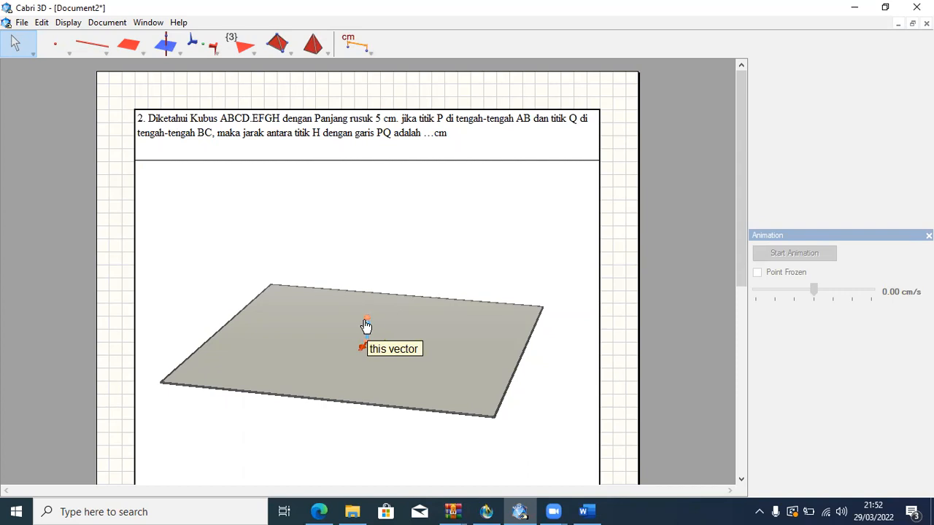
Hide the blue, green and red unit vectors at the origin of the base plane.
{"action": "right_click", "coordinate": [367, 325]}
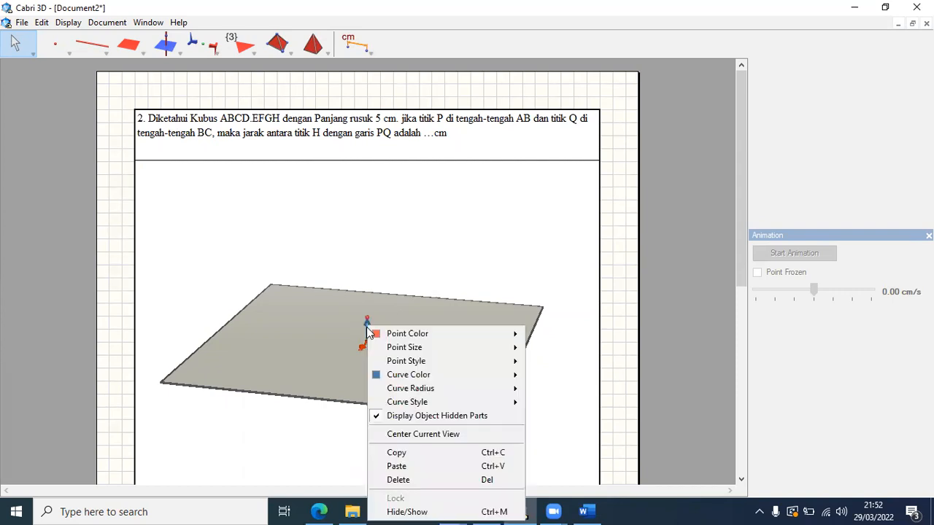
{"action": "left_click", "coordinate": [419, 510]}
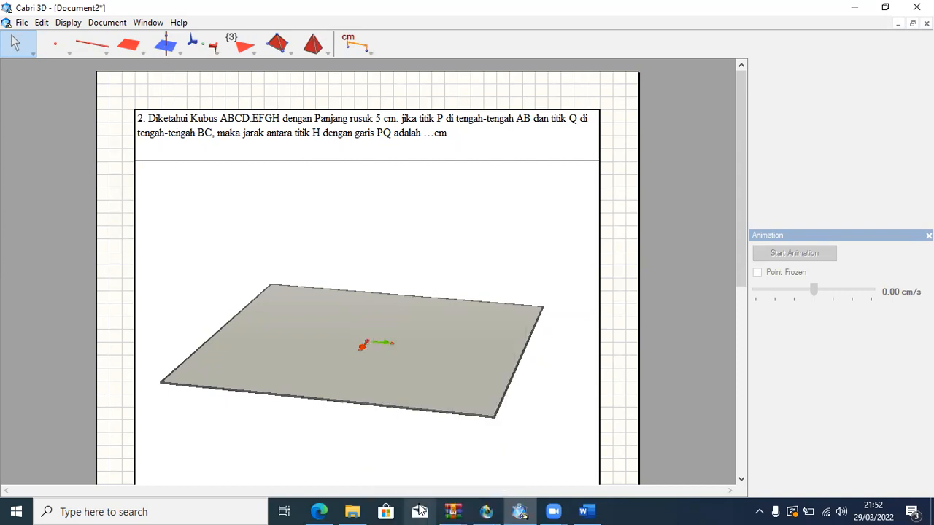
{"action": "right_click", "coordinate": [384, 346]}
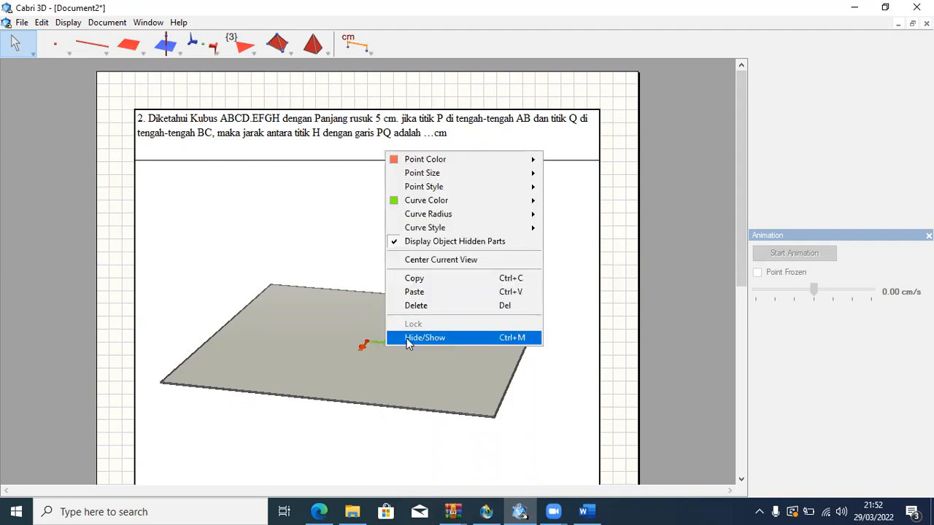
{"action": "left_click", "coordinate": [407, 340]}
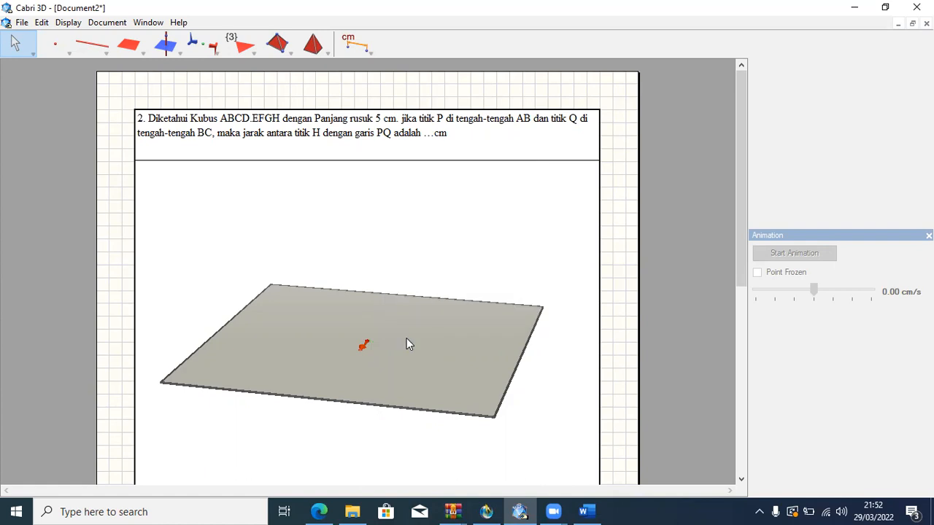
{"action": "right_click", "coordinate": [365, 347]}
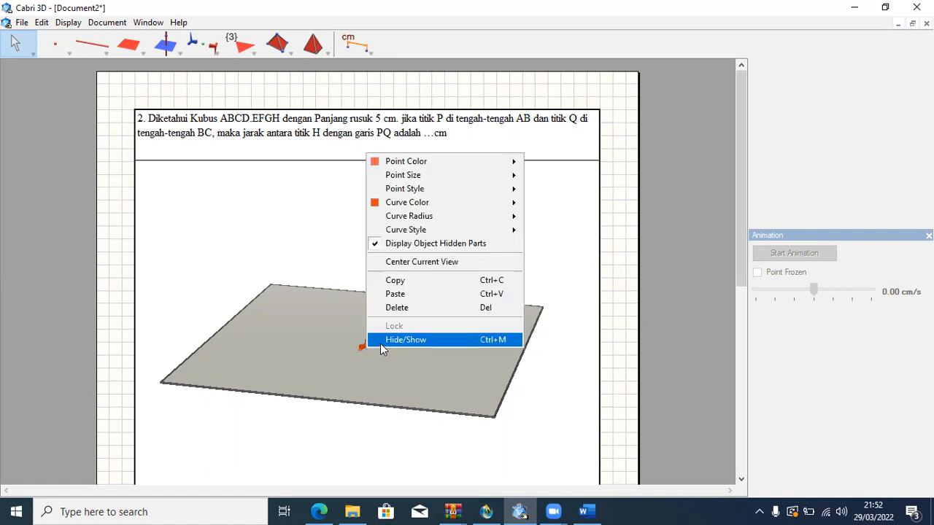
{"action": "left_click", "coordinate": [380, 343]}
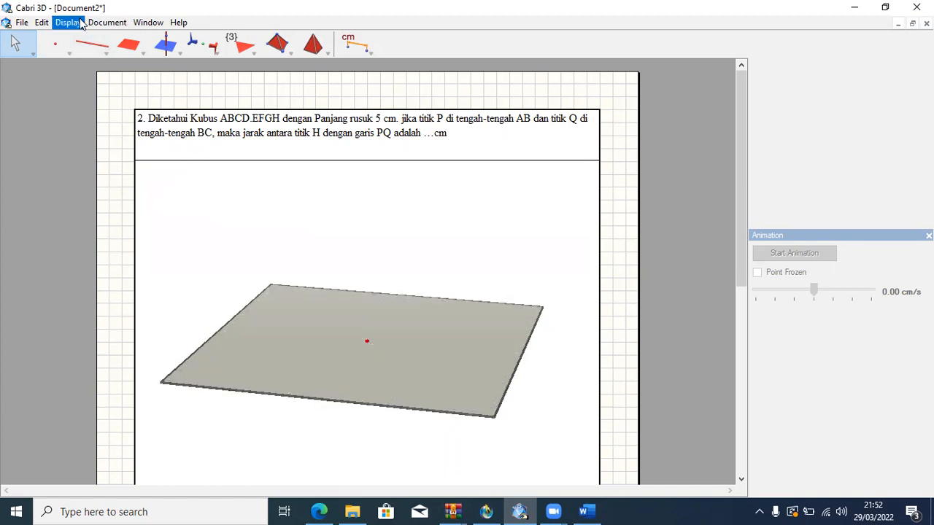
Create a new point at coordinates (5, 5, 0) on the base plane.
{"action": "left_click", "coordinate": [144, 24]}
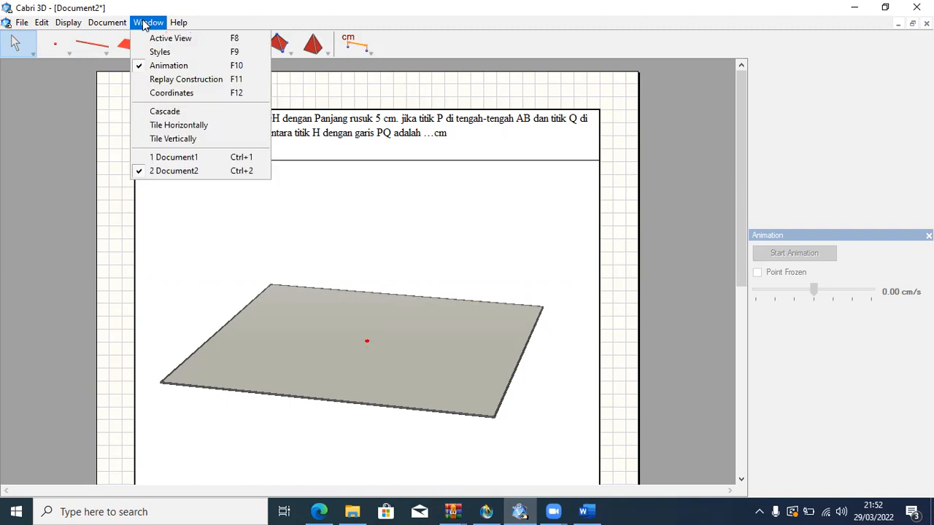
{"action": "left_click", "coordinate": [184, 92]}
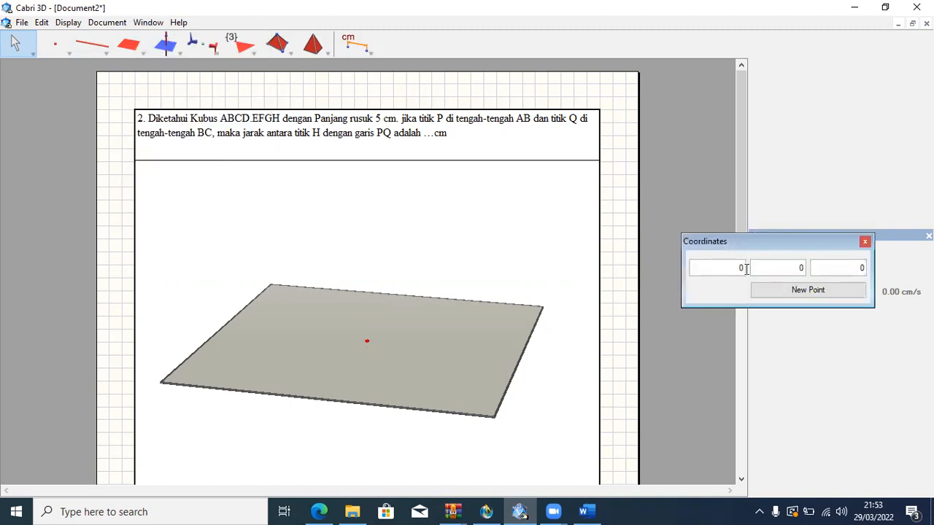
{"action": "key", "text": "BackSpace"}
{"action": "type", "text": "5"}
{"action": "left_click", "coordinate": [803, 268]}
{"action": "key", "text": "BackSpace"}
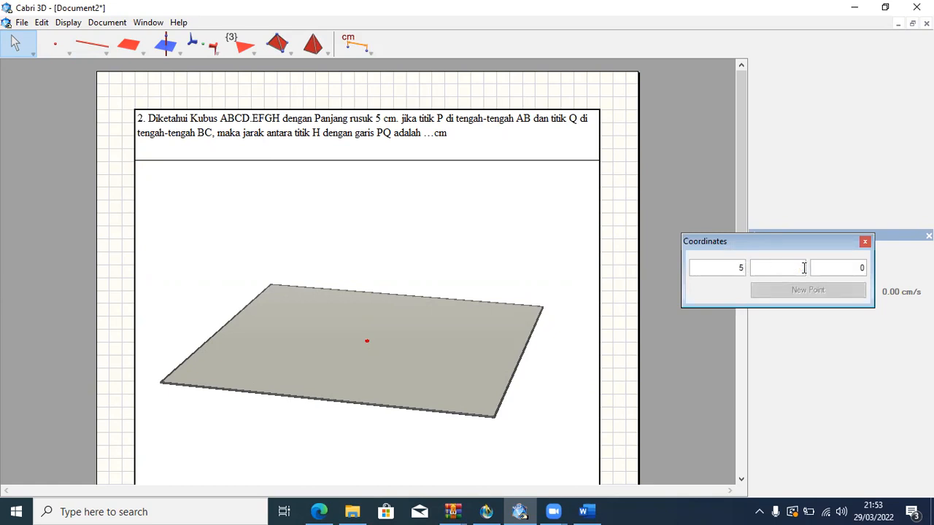
{"action": "type", "text": "5"}
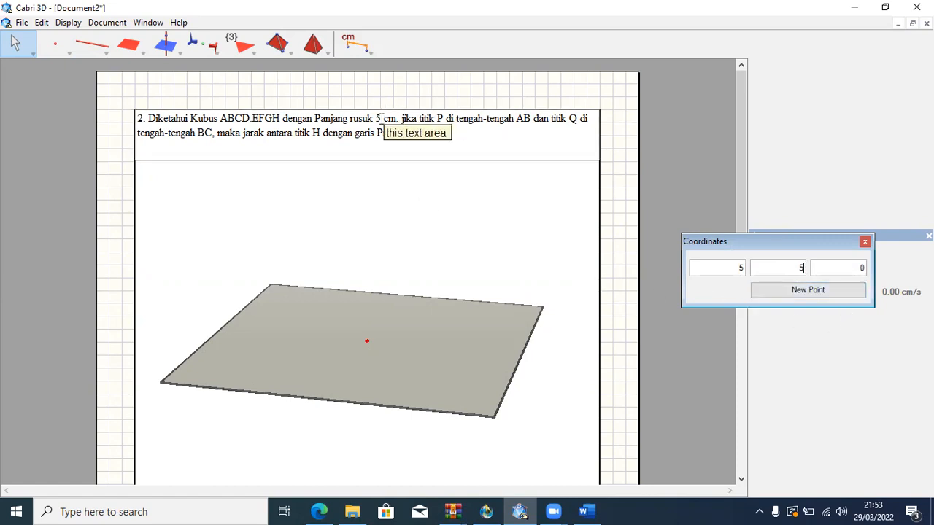
{"action": "left_click", "coordinate": [821, 291]}
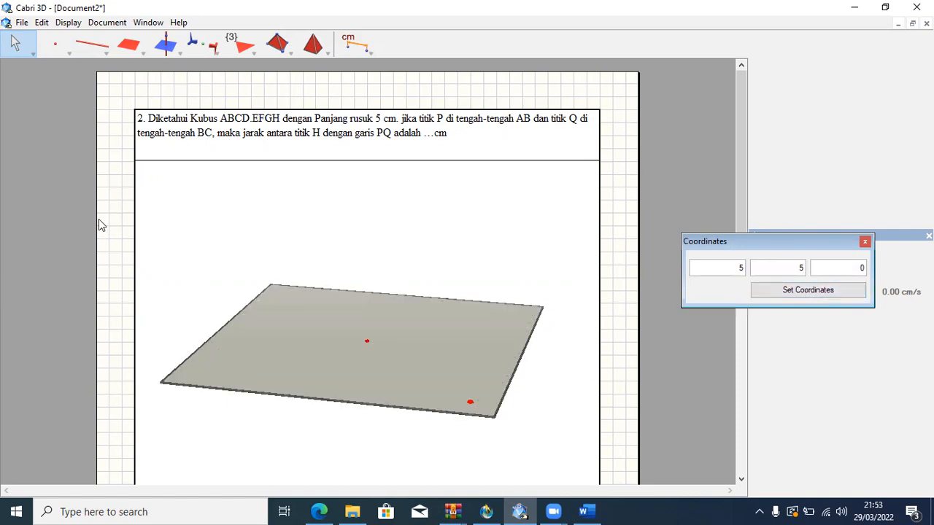
Draw a segment from the origin to the point at (5, 5, 0) and construct its midpoint.
{"action": "left_click", "coordinate": [87, 48]}
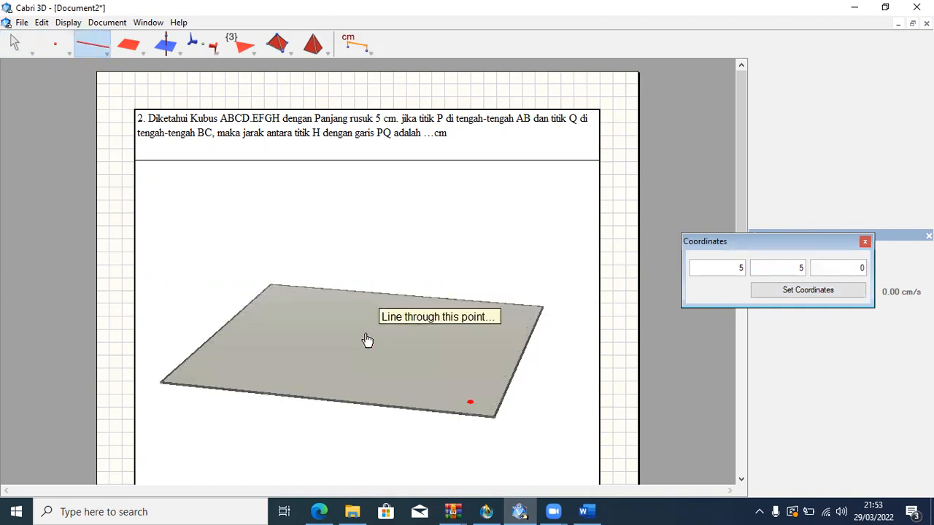
{"action": "left_click_drag", "start_coordinate": [98, 50], "coordinate": [104, 83]}
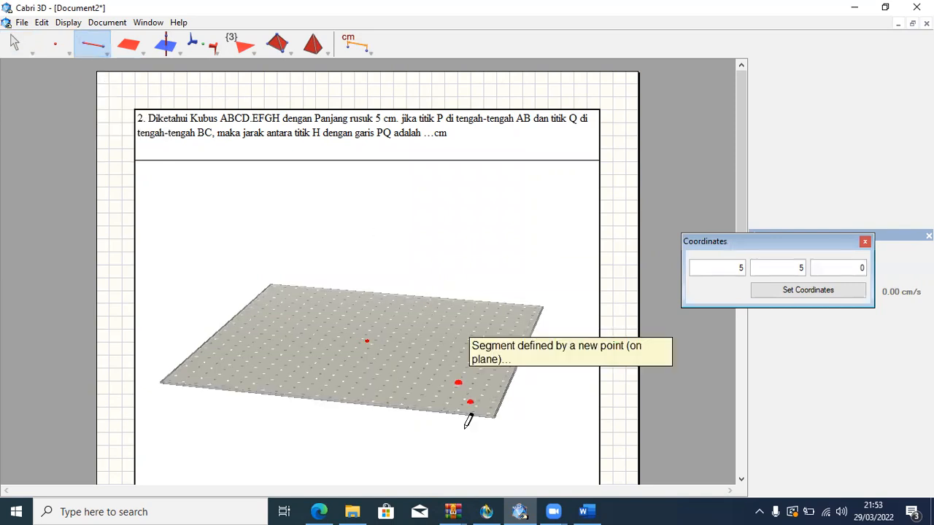
{"action": "left_click", "coordinate": [369, 339]}
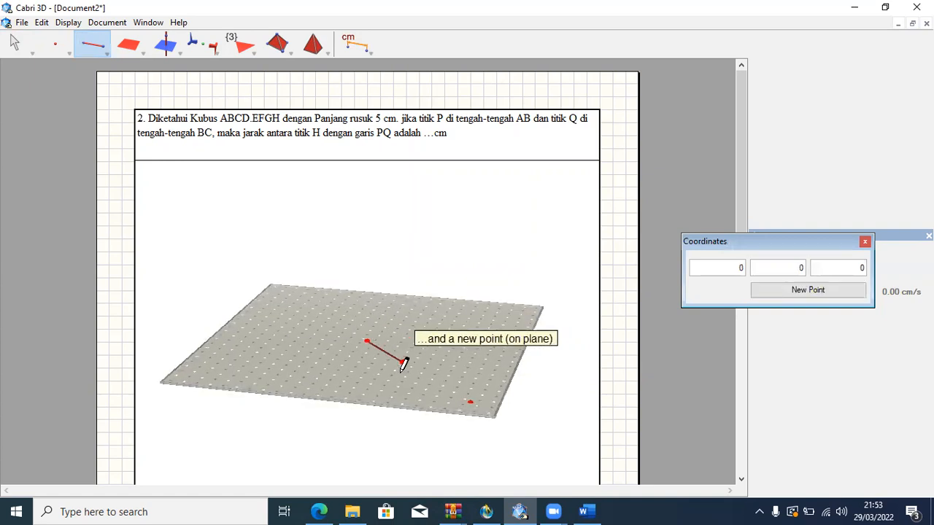
{"action": "left_click", "coordinate": [471, 402]}
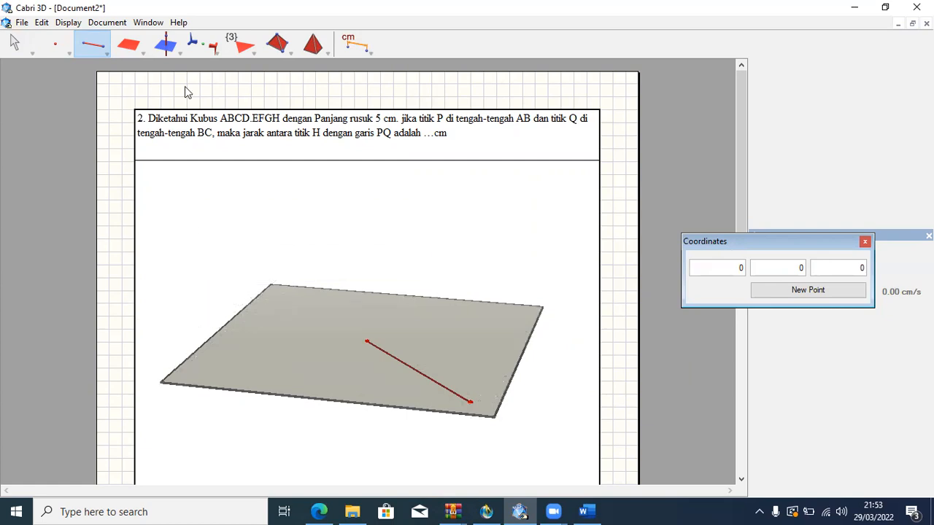
{"action": "left_click_drag", "start_coordinate": [169, 46], "coordinate": [202, 123]}
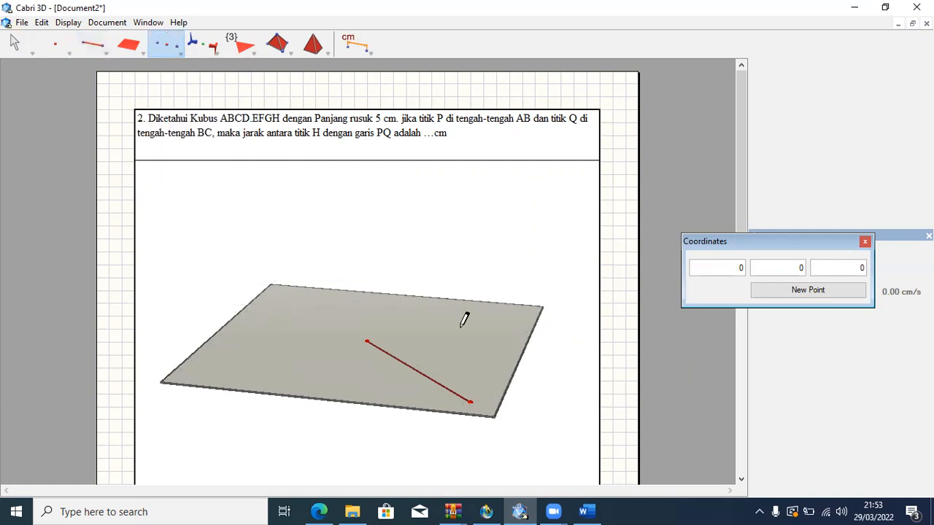
{"action": "left_click", "coordinate": [414, 367]}
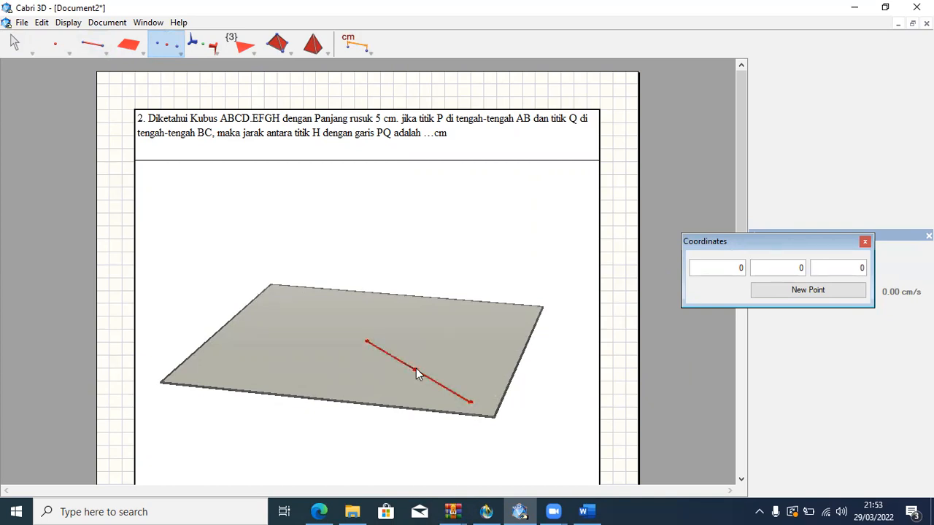
Construct a cube on the base plane, with its base centred on the segment's midpoint and a corner at the point (5, 5, 0).
{"action": "left_click", "coordinate": [319, 45]}
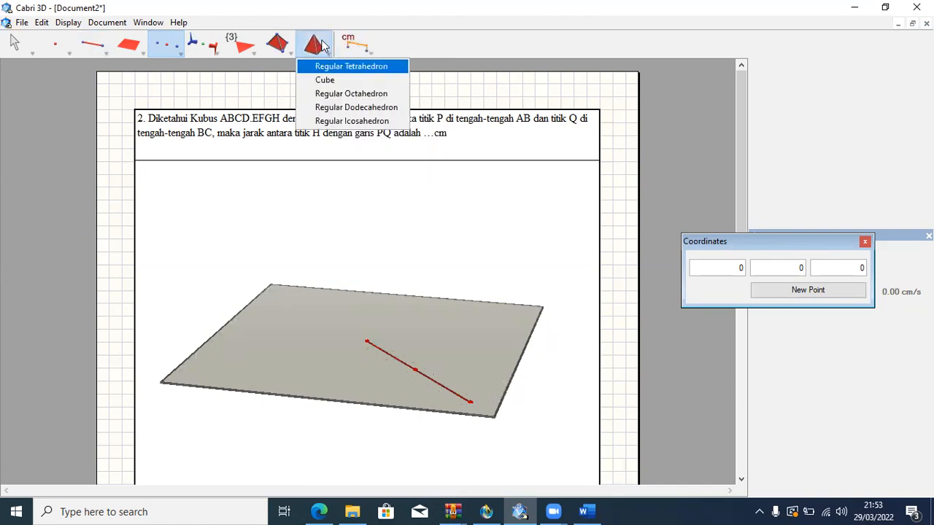
{"action": "left_click", "coordinate": [325, 80]}
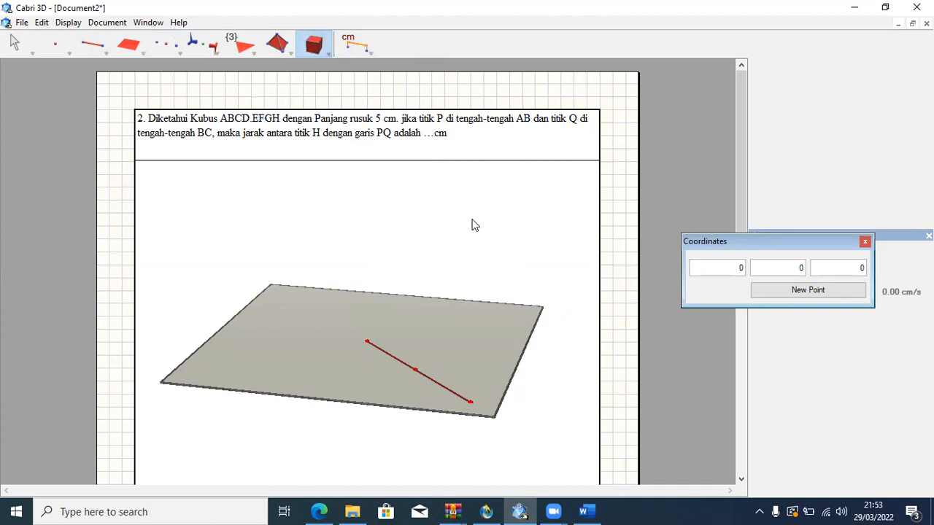
{"action": "left_click", "coordinate": [414, 369]}
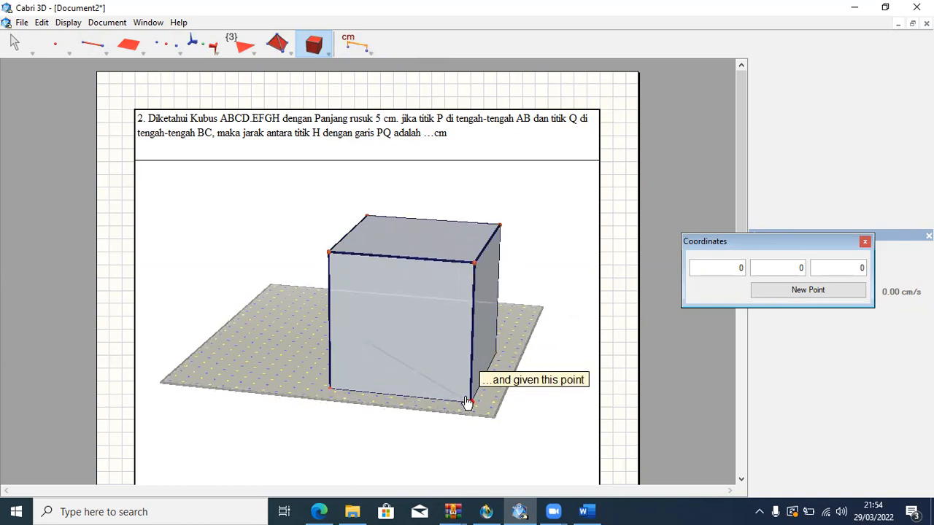
{"action": "left_click", "coordinate": [468, 402]}
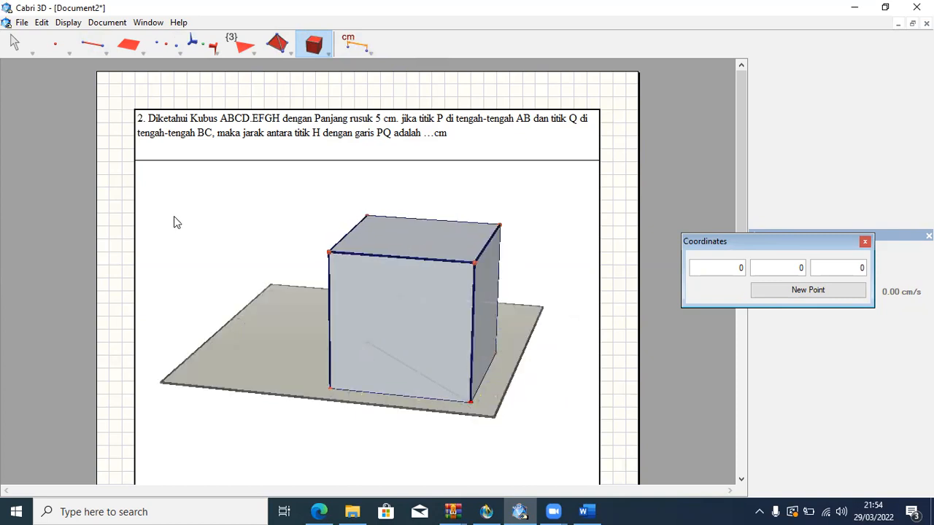
Add length measurements to the cube's front base edge, adjacent side base edge and rear vertical edge on that side.
{"action": "left_click", "coordinate": [358, 39]}
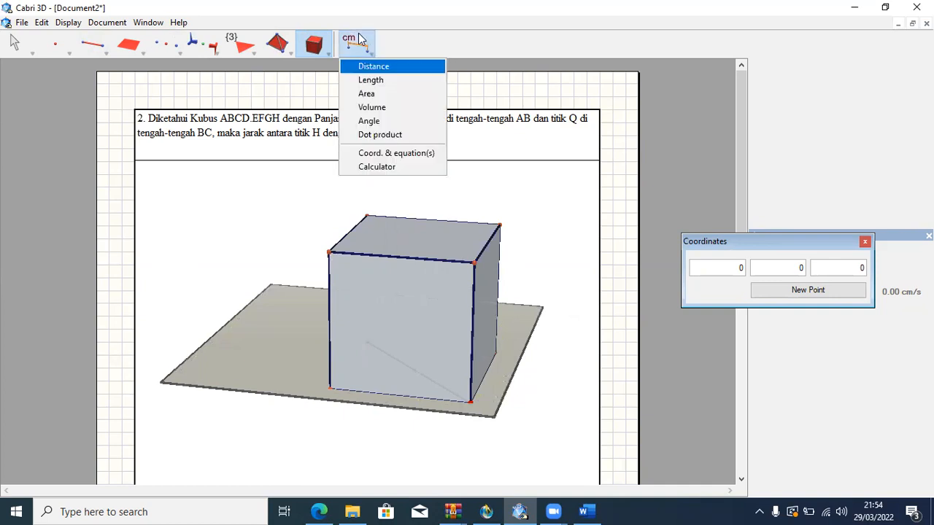
{"action": "left_click", "coordinate": [365, 80]}
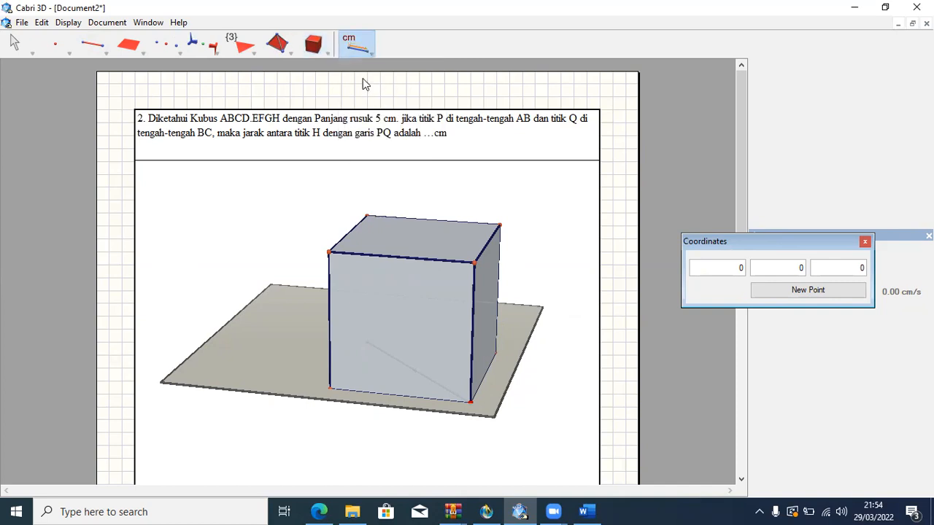
{"action": "left_click", "coordinate": [394, 395]}
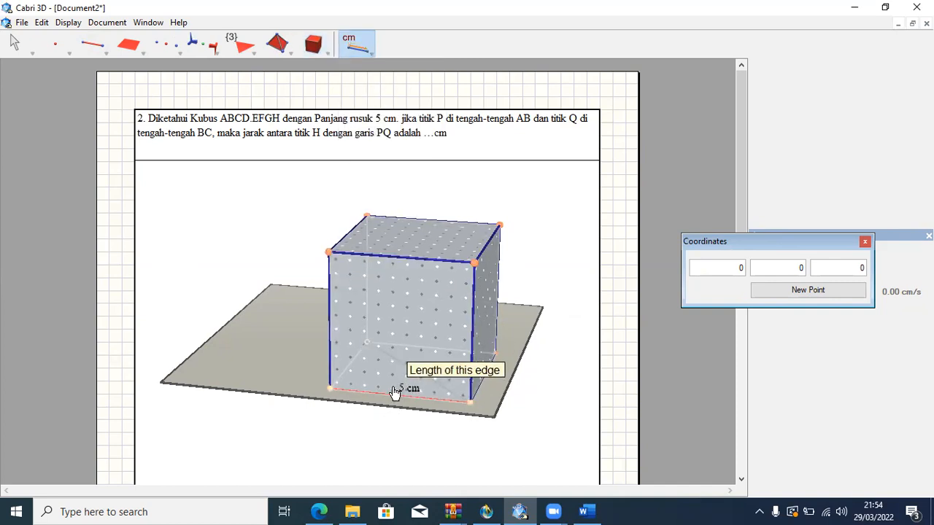
{"action": "left_click", "coordinate": [483, 380]}
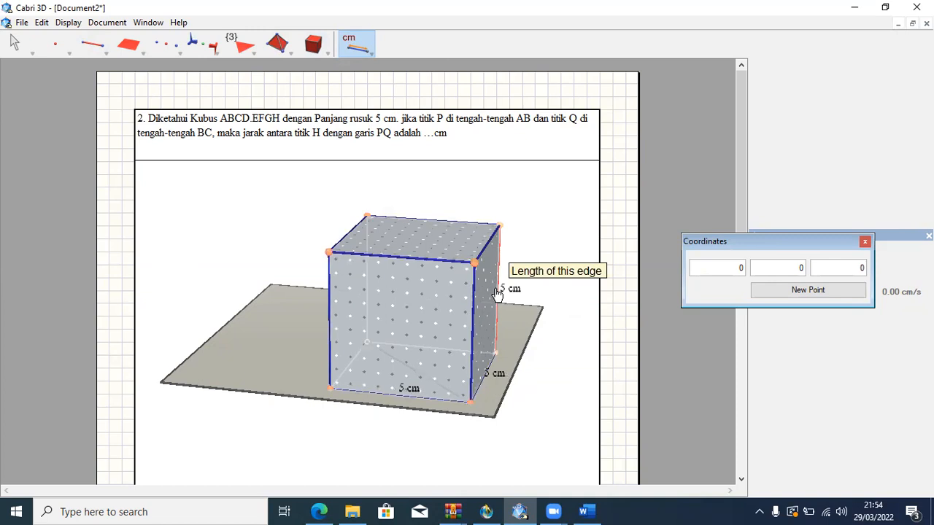
{"action": "left_click", "coordinate": [500, 304]}
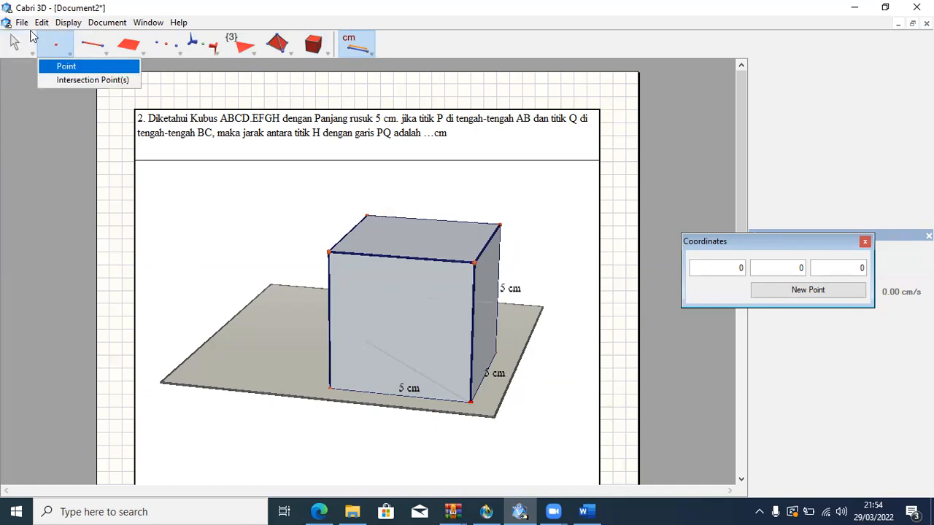
Set the cube's surface style to Empty.
{"action": "left_click", "coordinate": [10, 36]}
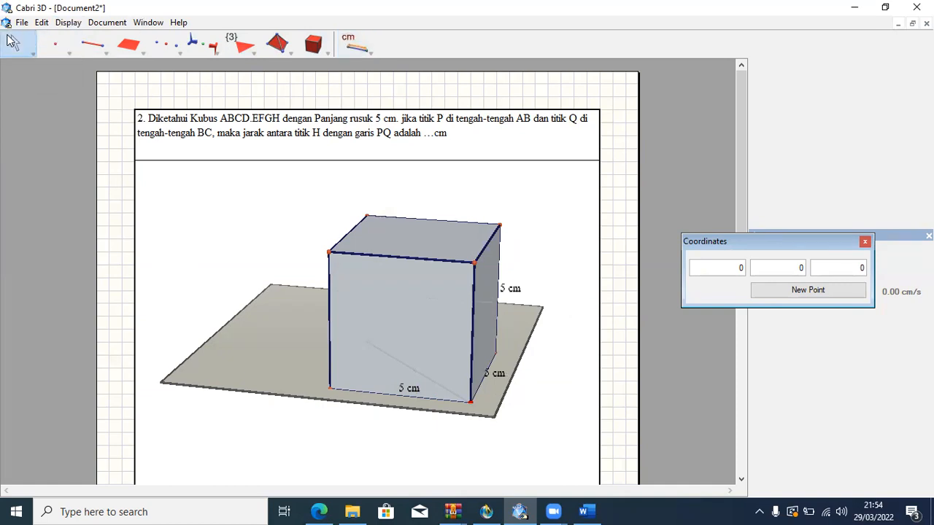
{"action": "right_click", "coordinate": [413, 288]}
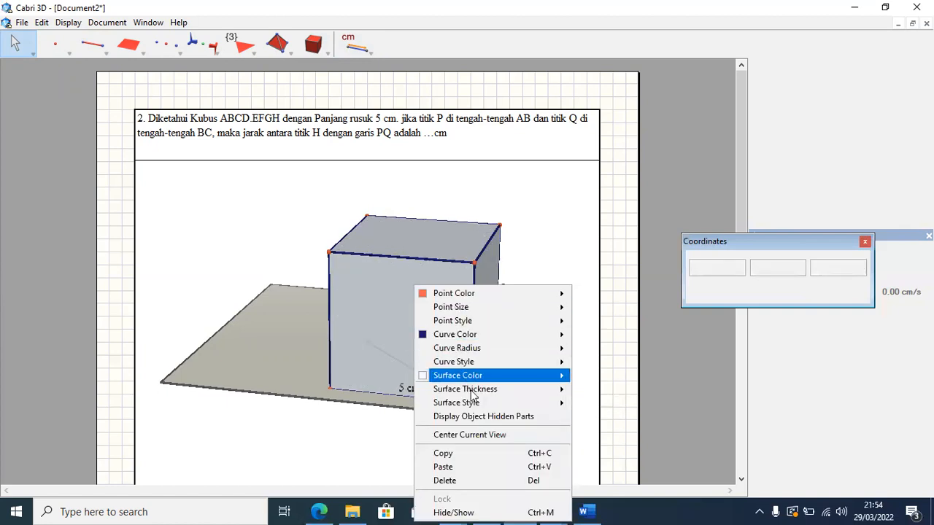
{"action": "mouse_move", "coordinate": [478, 403]}
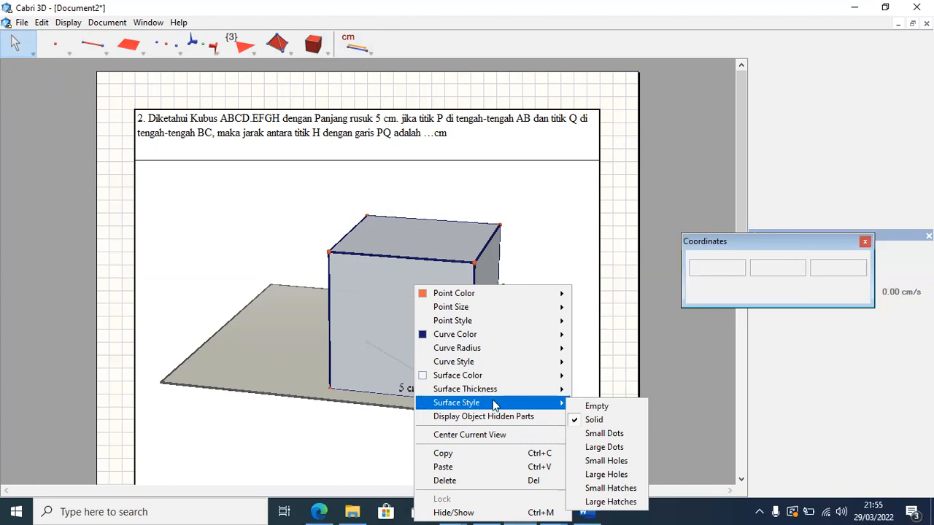
{"action": "left_click", "coordinate": [594, 407]}
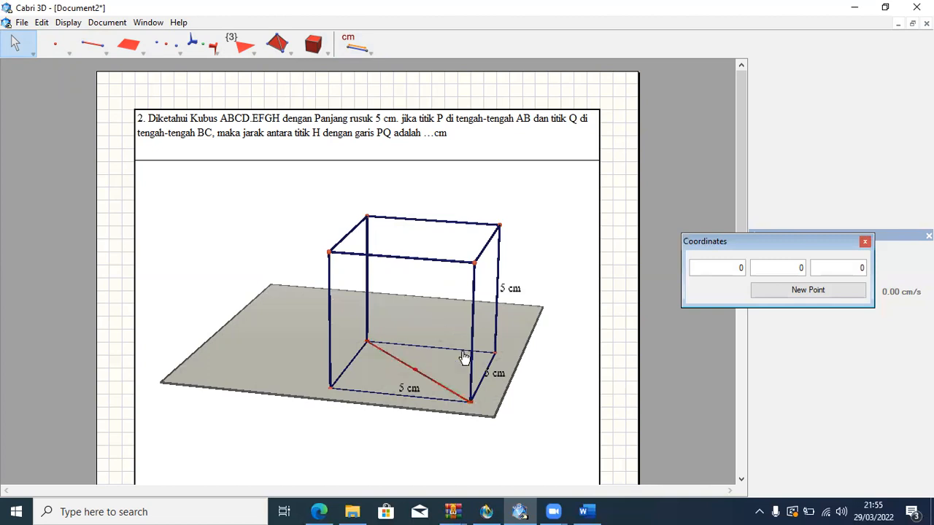
Hide the diagonal segment on the cube's base and its midpoint.
{"action": "right_click", "coordinate": [406, 365]}
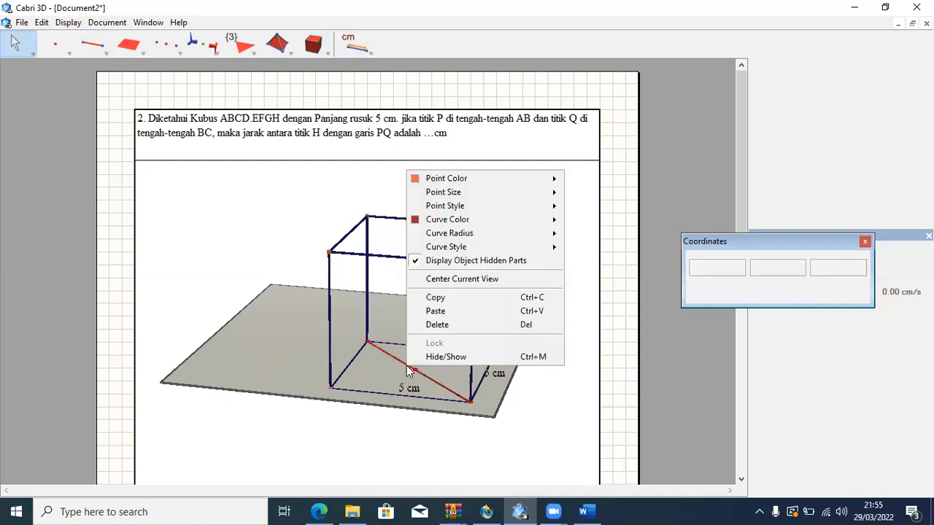
{"action": "left_click", "coordinate": [419, 360]}
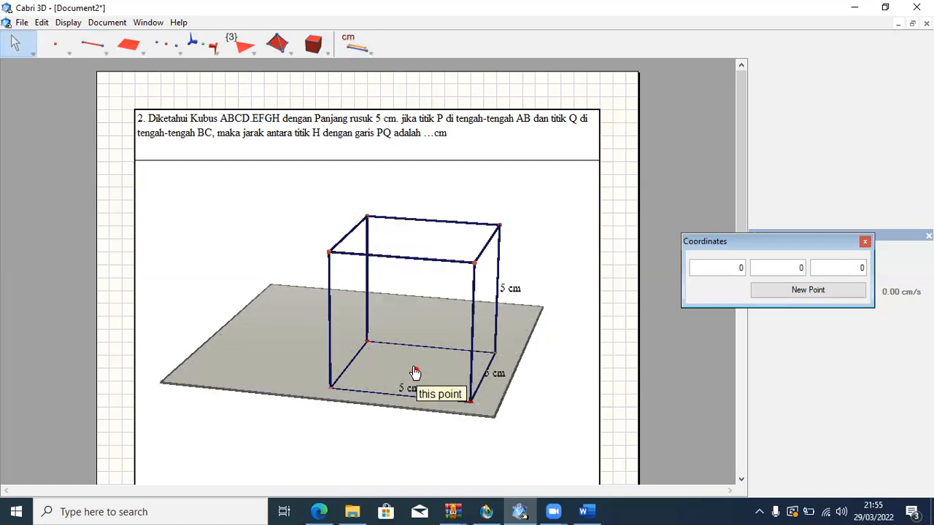
{"action": "left_click", "coordinate": [414, 371]}
{"action": "right_click", "coordinate": [415, 372]}
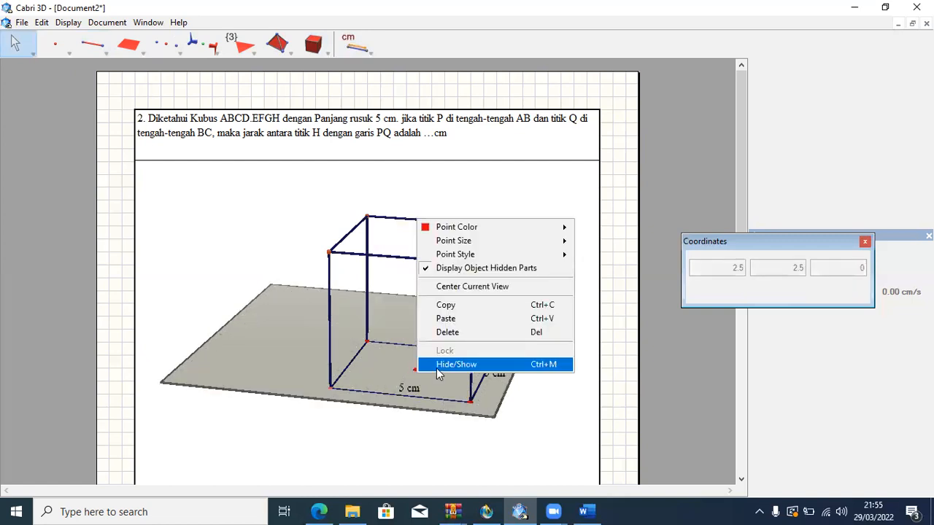
{"action": "left_click", "coordinate": [436, 365]}
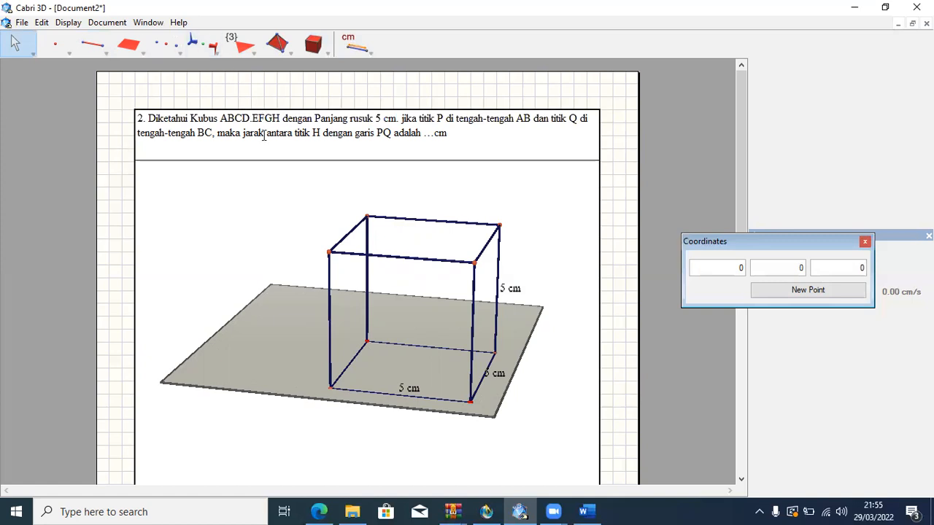
Label the base vertices A, B, C, D in order from the front-left corner, and the upper vertices E, F, G, H directly above them.
{"action": "left_click", "coordinate": [51, 49]}
{"action": "left_click", "coordinate": [51, 50]}
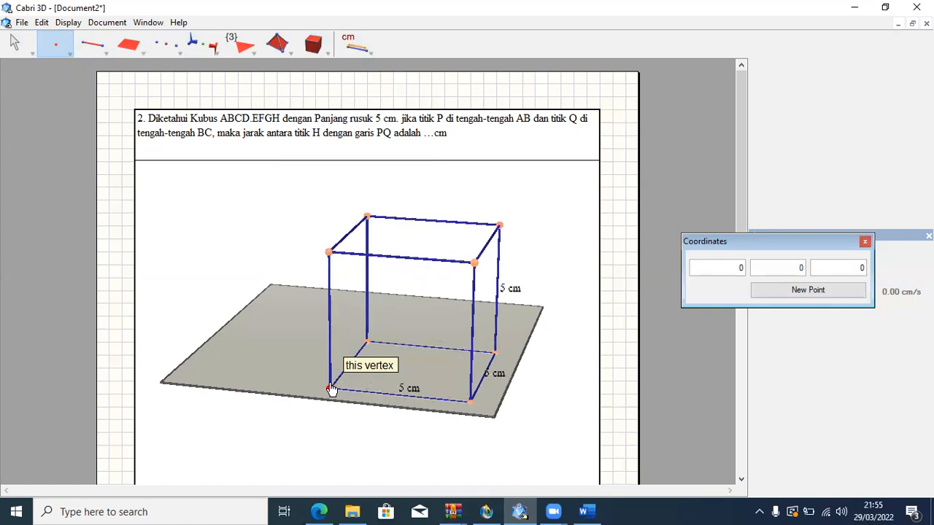
{"action": "left_click", "coordinate": [330, 388]}
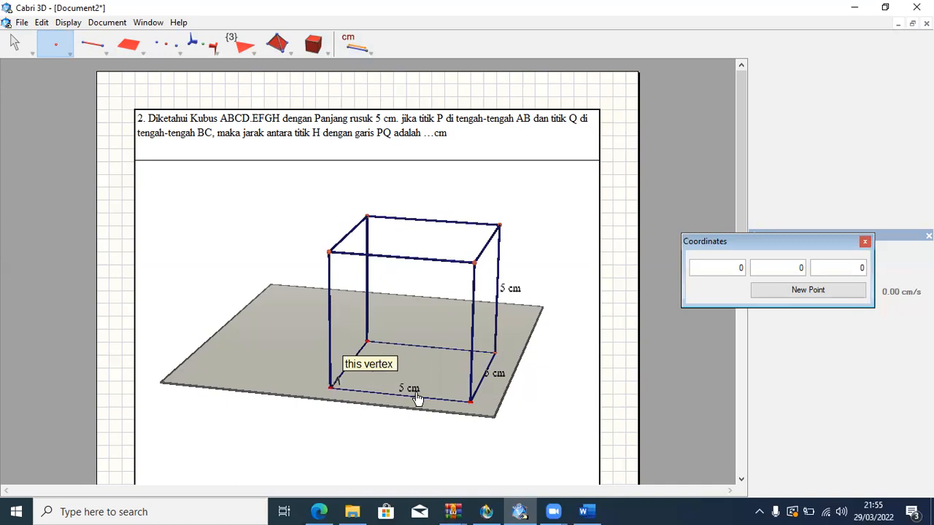
{"action": "left_click", "coordinate": [471, 402]}
{"action": "left_click", "coordinate": [329, 252]}
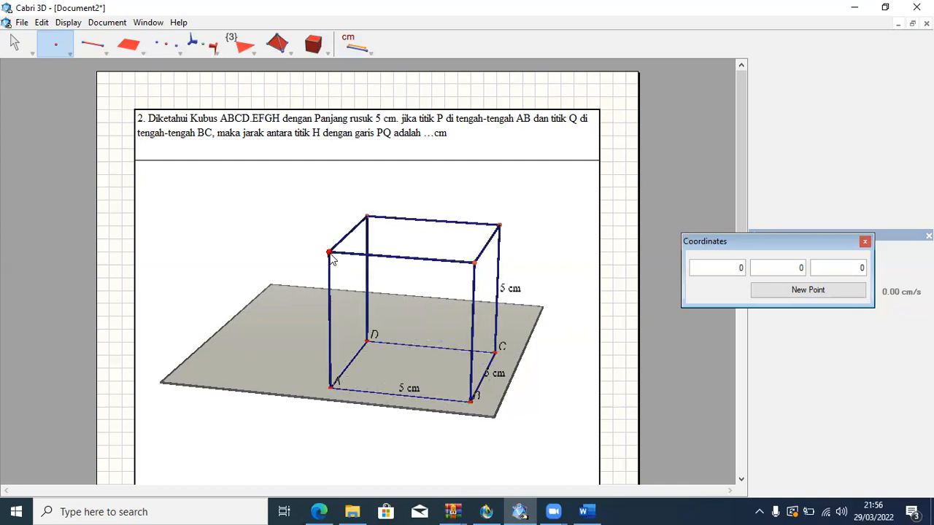
{"action": "left_click", "coordinate": [475, 261]}
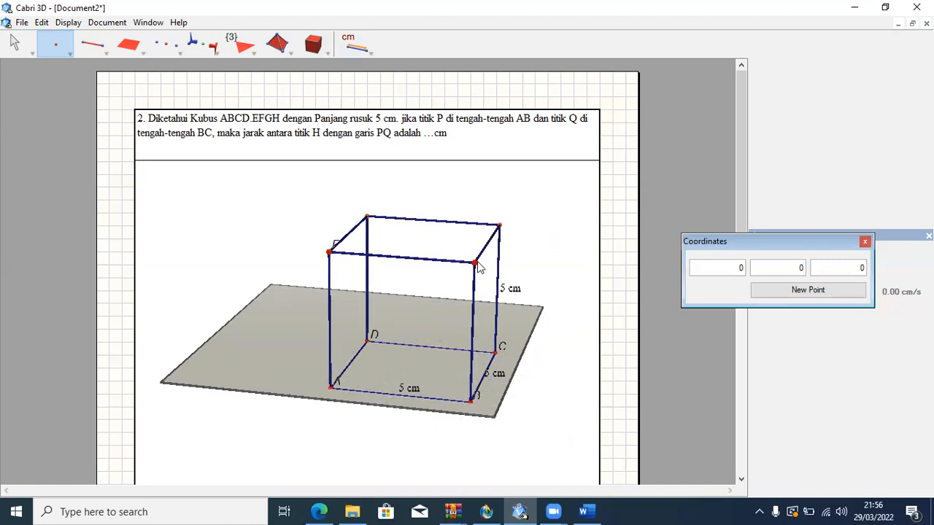
{"action": "left_click", "coordinate": [499, 226]}
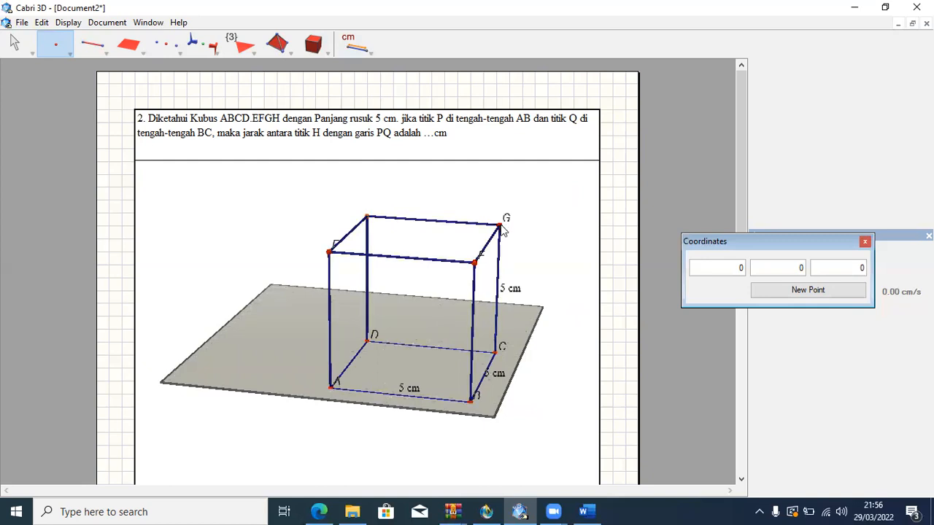
{"action": "left_click", "coordinate": [366, 217]}
Move the labels of vertices A, B, D, E and F clear of the cube's edges.
{"action": "left_click", "coordinate": [21, 38]}
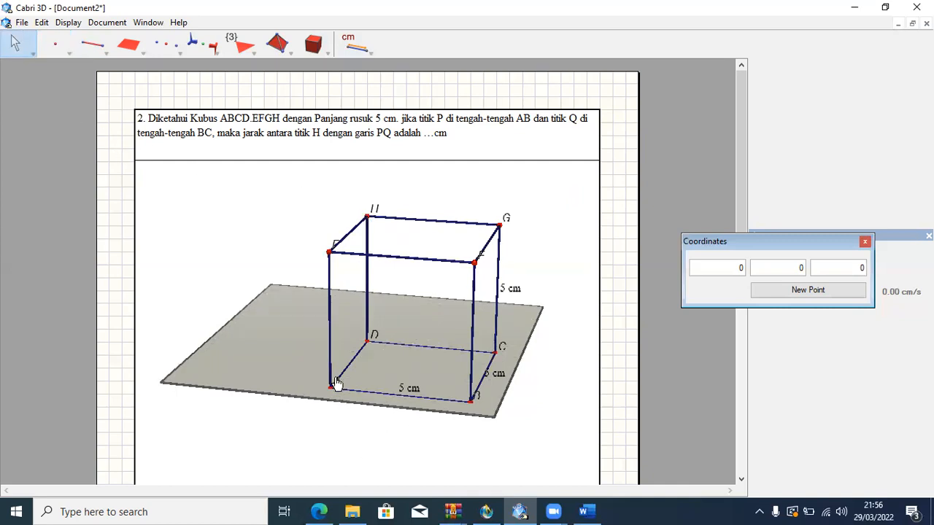
{"action": "left_click_drag", "start_coordinate": [335, 382], "coordinate": [319, 381]}
{"action": "left_click_drag", "start_coordinate": [475, 393], "coordinate": [482, 398]}
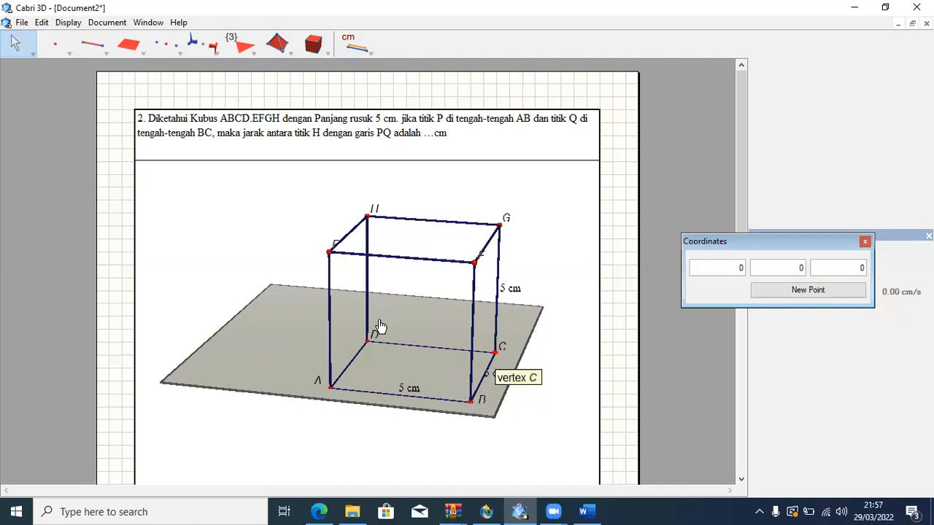
{"action": "left_click_drag", "start_coordinate": [375, 334], "coordinate": [375, 328]}
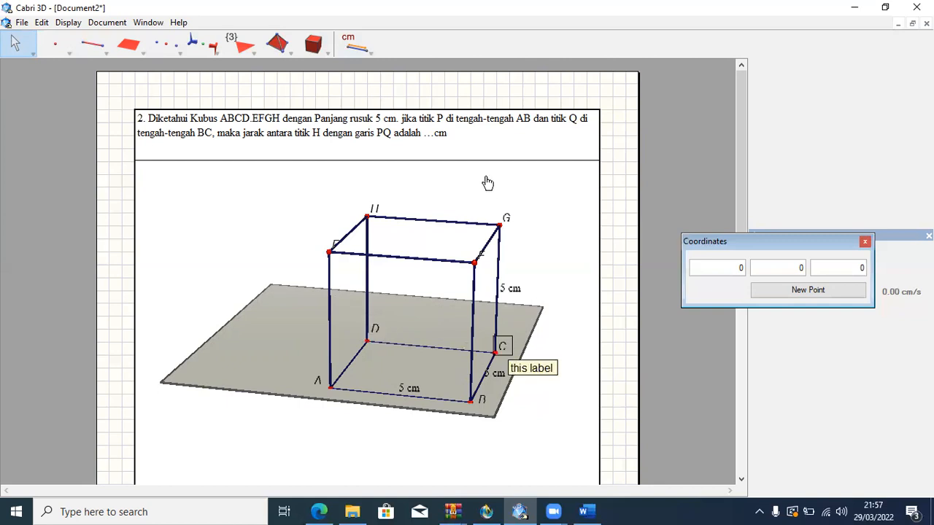
{"action": "left_click_drag", "start_coordinate": [339, 242], "coordinate": [328, 240]}
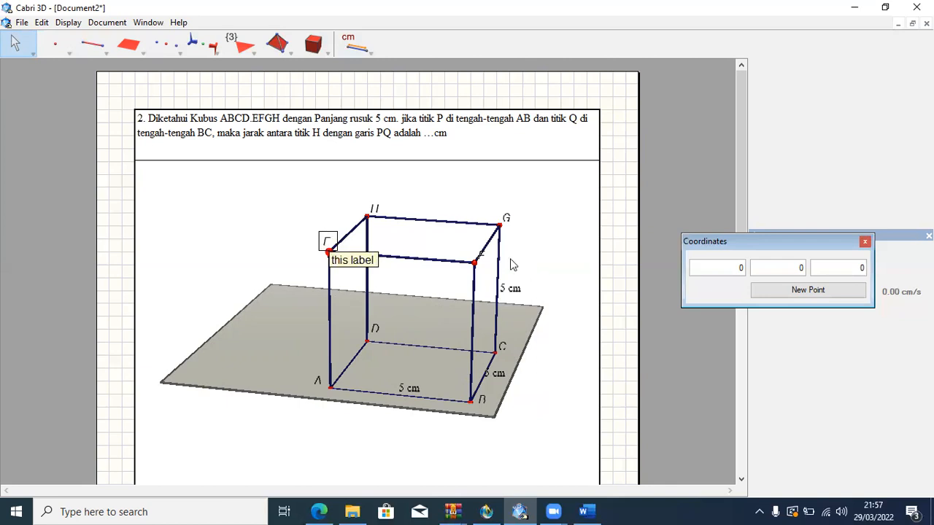
{"action": "left_click_drag", "start_coordinate": [480, 252], "coordinate": [468, 253]}
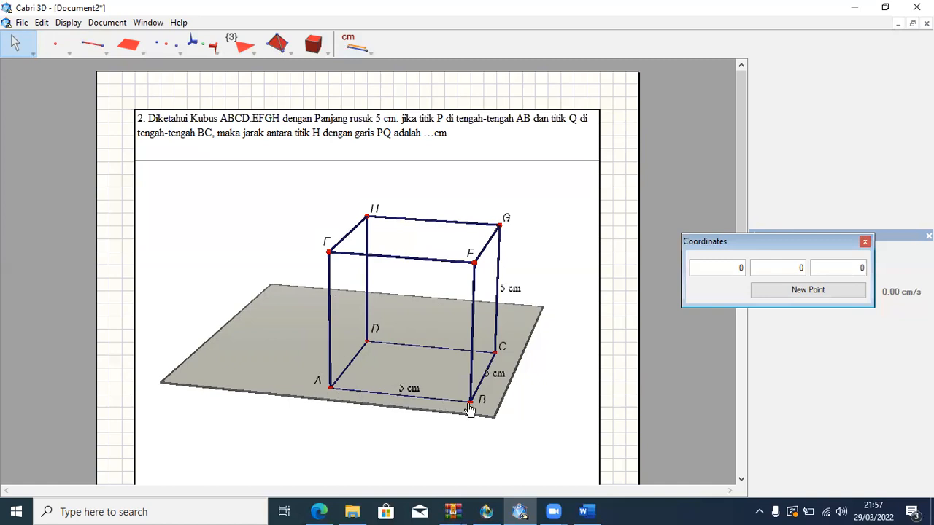
Construct the midpoint of edge AB.
{"action": "left_click", "coordinate": [174, 41]}
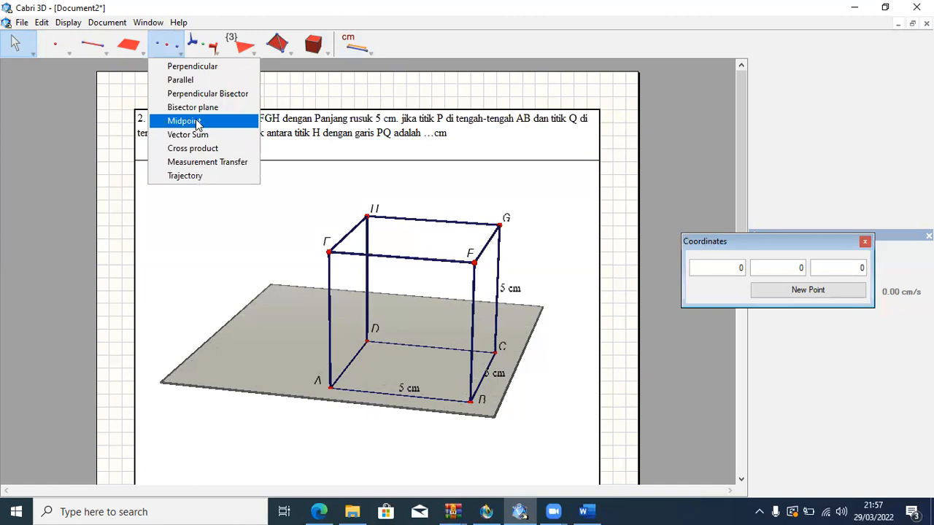
{"action": "left_click", "coordinate": [196, 123]}
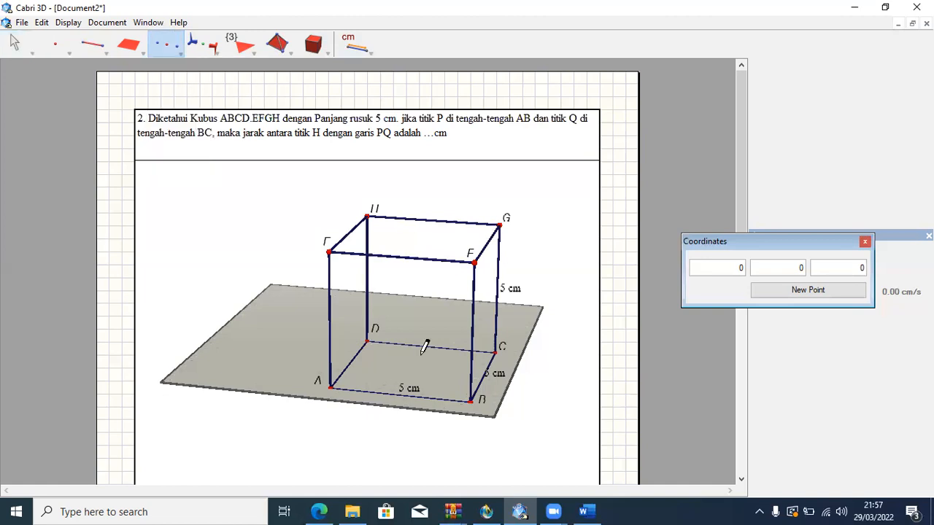
{"action": "left_click", "coordinate": [394, 394]}
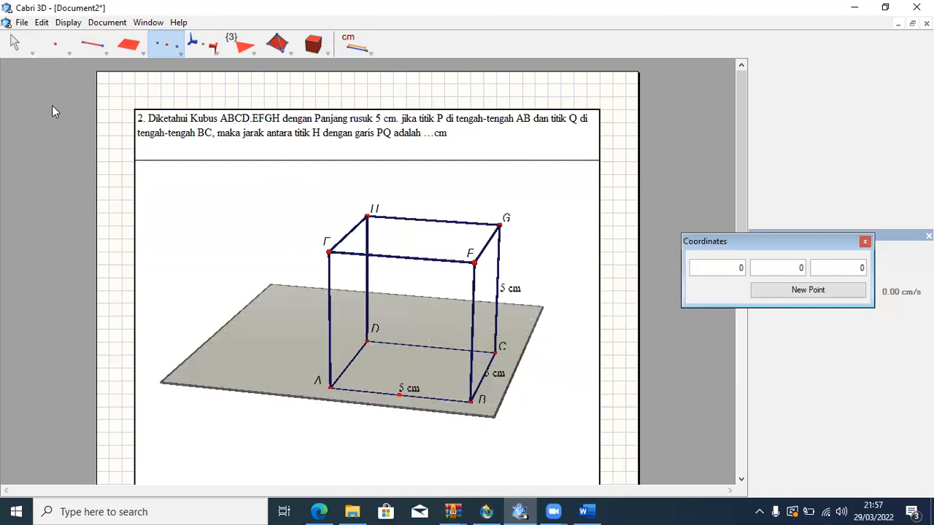
Name the midpoint of edge AB P and place its label just below the edge.
{"action": "left_click", "coordinate": [19, 51]}
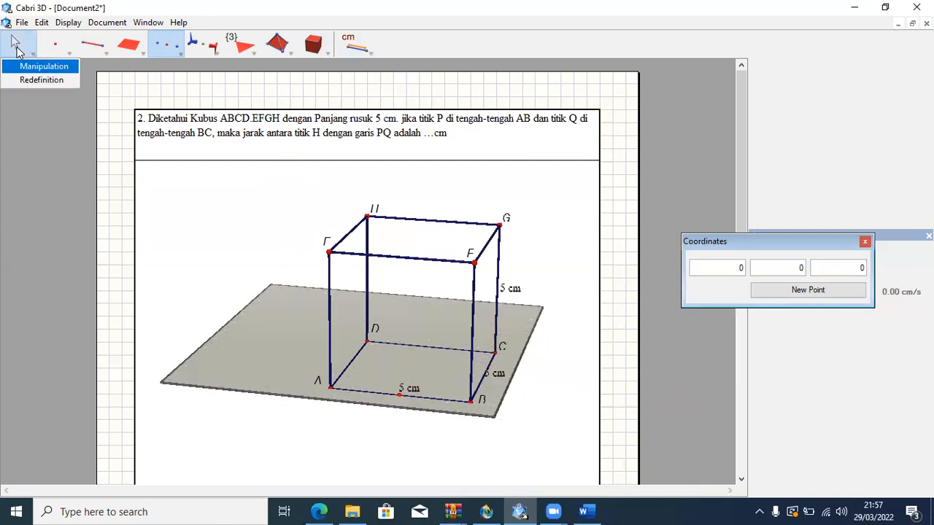
{"action": "left_click", "coordinate": [17, 46]}
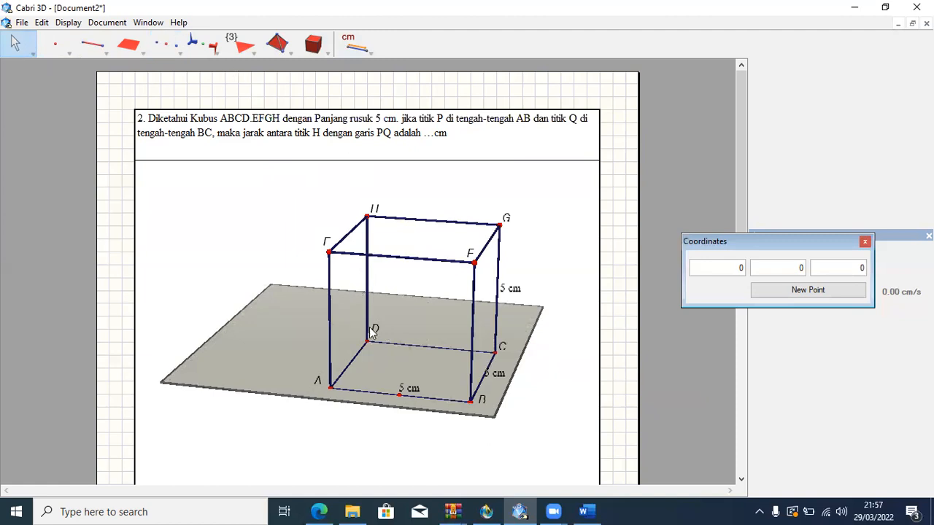
{"action": "left_click", "coordinate": [399, 396]}
{"action": "type", "text": "P"}
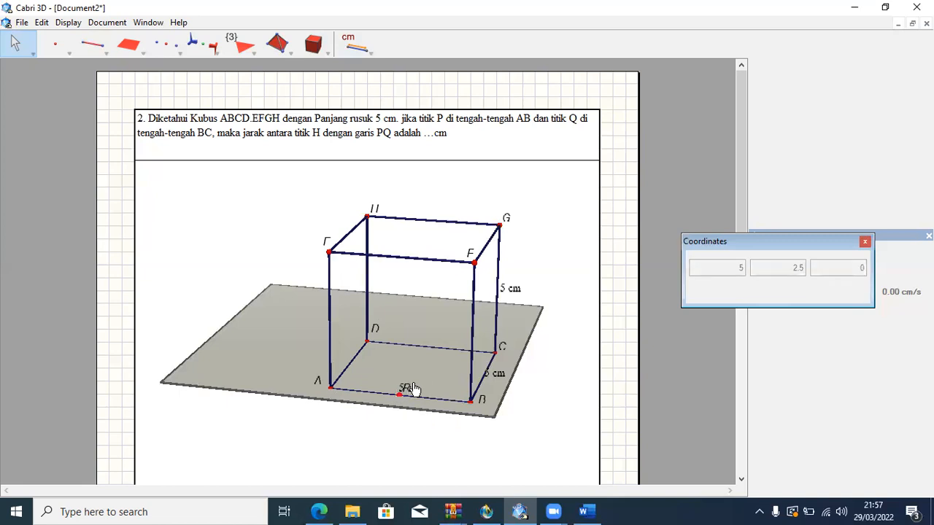
{"action": "left_click_drag", "start_coordinate": [406, 398], "coordinate": [393, 406]}
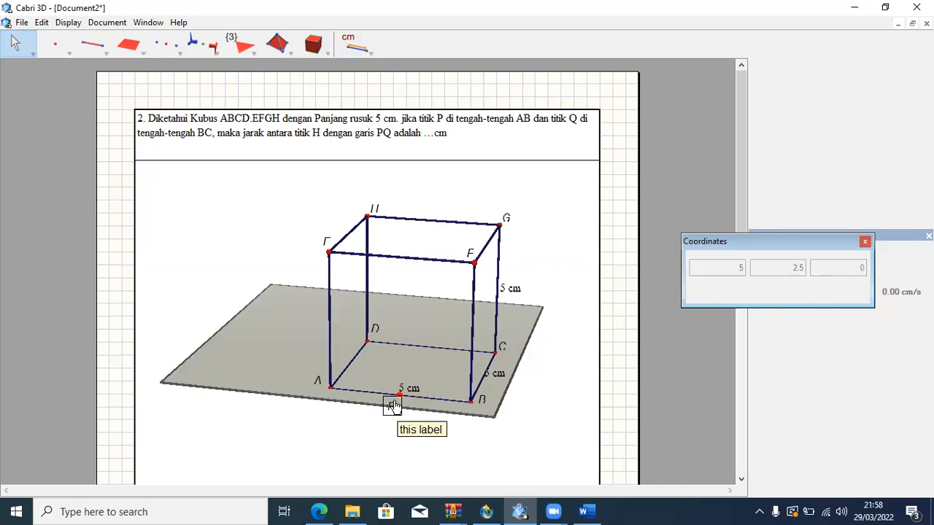
{"action": "left_click_drag", "start_coordinate": [393, 401], "coordinate": [396, 399]}
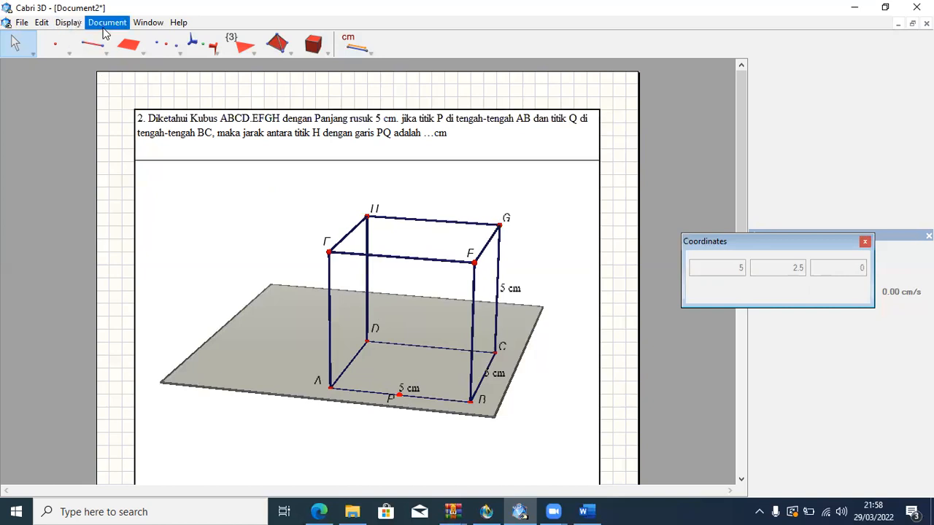
Construct the midpoint of edge BC.
{"action": "left_click", "coordinate": [162, 41]}
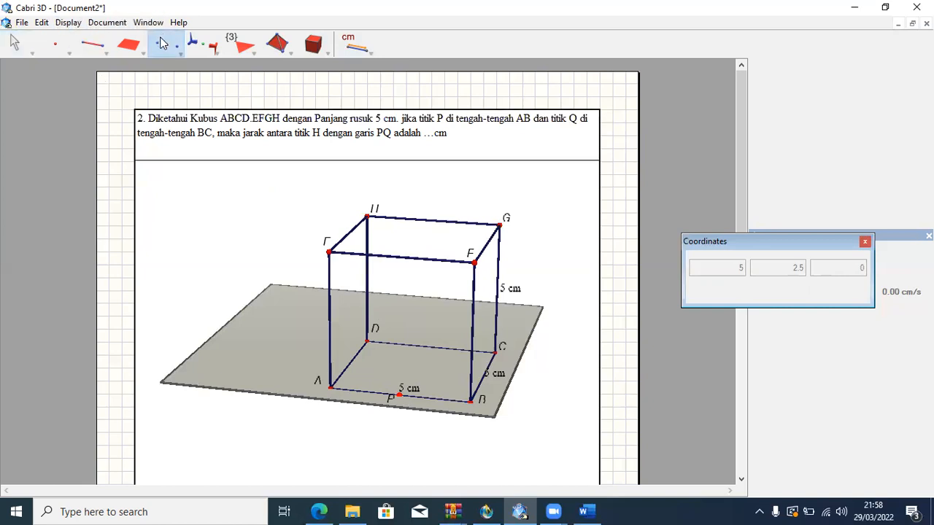
{"action": "left_click", "coordinate": [162, 44]}
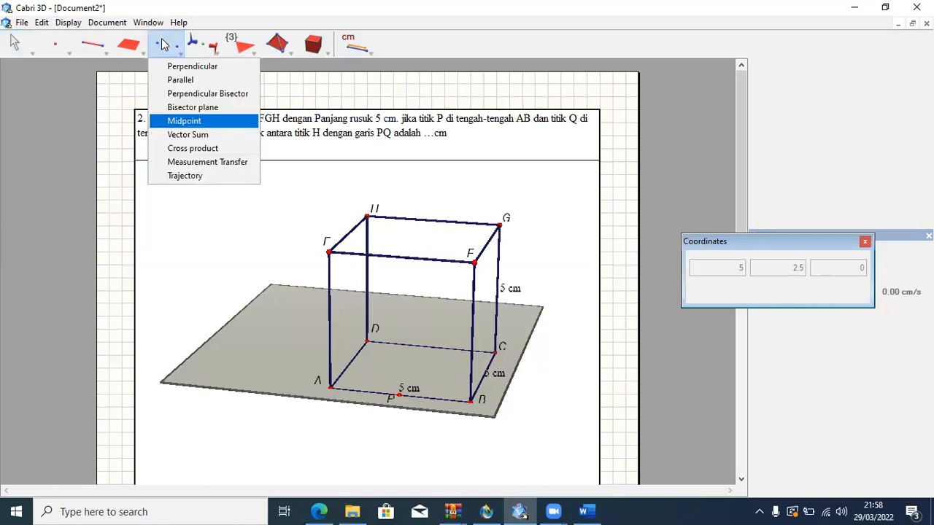
{"action": "left_click", "coordinate": [191, 121]}
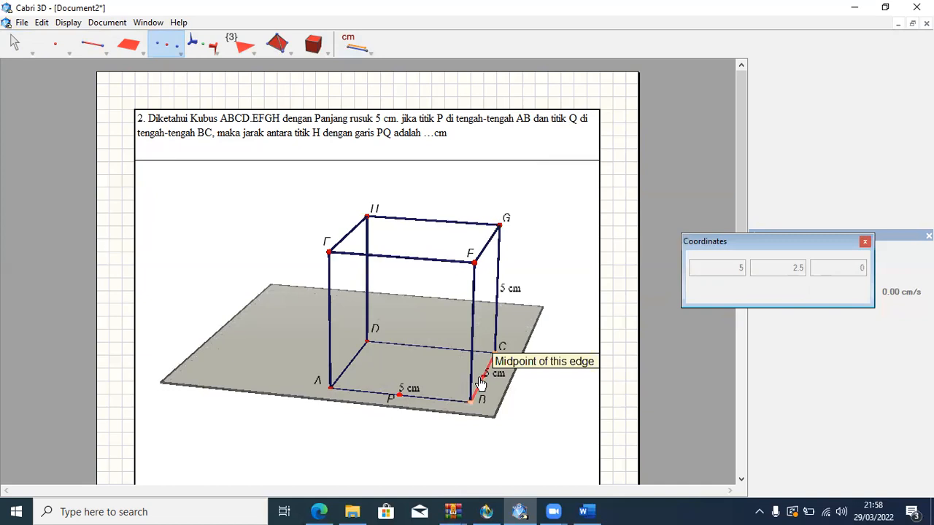
{"action": "left_click", "coordinate": [481, 385]}
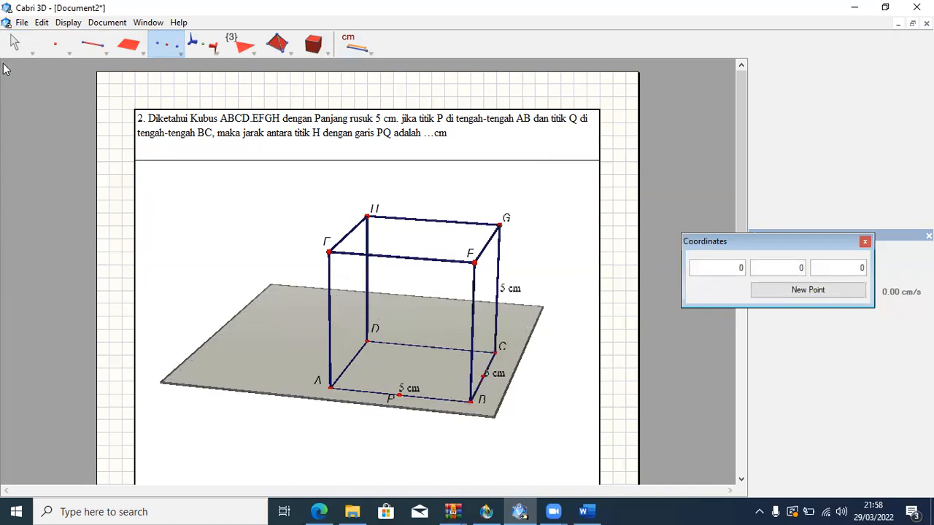
Name the midpoint of edge BC Q and place its label beside the point, clear of the 5 cm measurement.
{"action": "left_click_drag", "start_coordinate": [14, 43], "coordinate": [11, 55]}
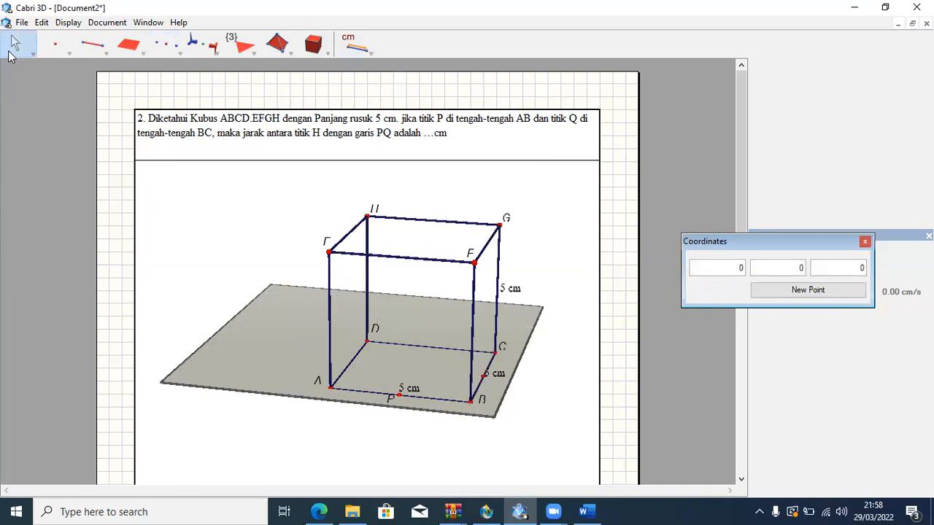
{"action": "left_click", "coordinate": [483, 379]}
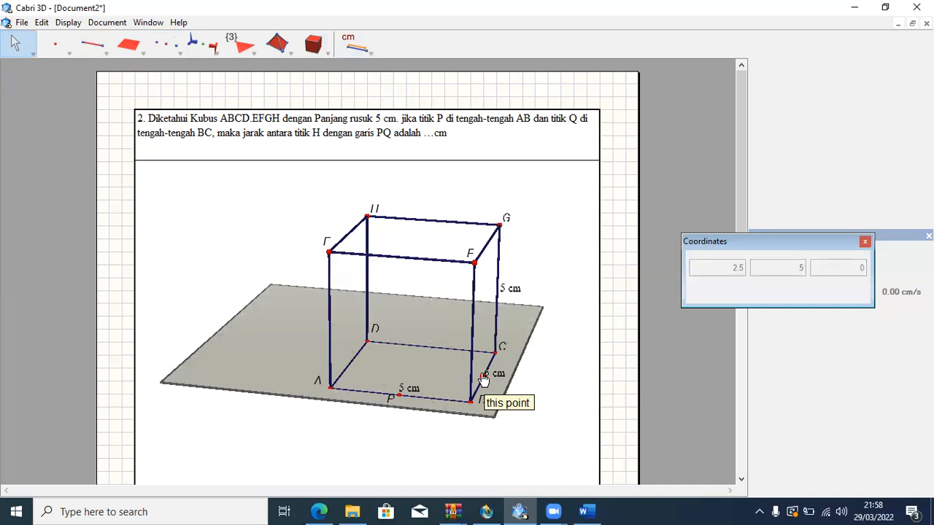
{"action": "type", "text": "Q"}
{"action": "mouse_move", "coordinate": [490, 371]}
{"action": "left_mouse_down"}
{"action": "mouse_move", "coordinate": [476, 369]}
{"action": "mouse_move", "coordinate": [493, 381]}
{"action": "mouse_move", "coordinate": [499, 374]}
{"action": "left_mouse_up"}
Draw a segment joining midpoints P and Q.
{"action": "left_click", "coordinate": [94, 49]}
{"action": "left_click", "coordinate": [108, 81]}
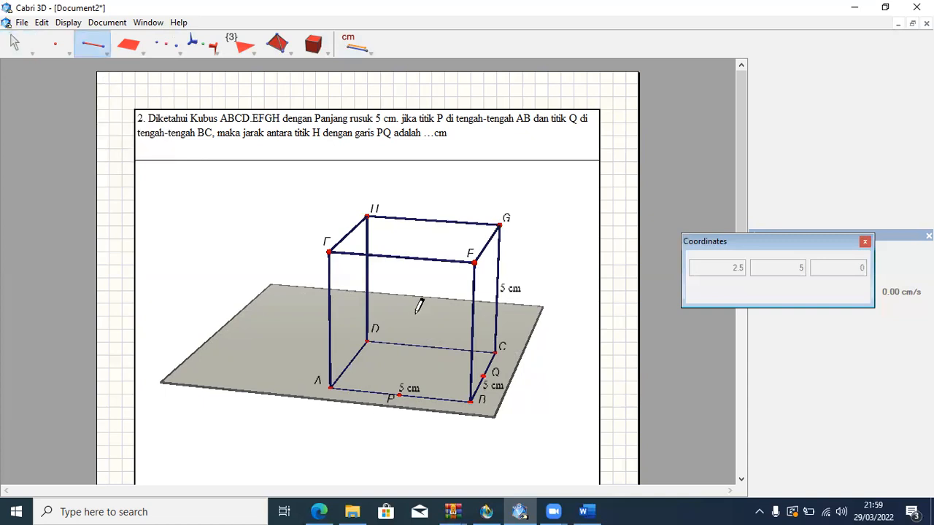
{"action": "left_click", "coordinate": [400, 393]}
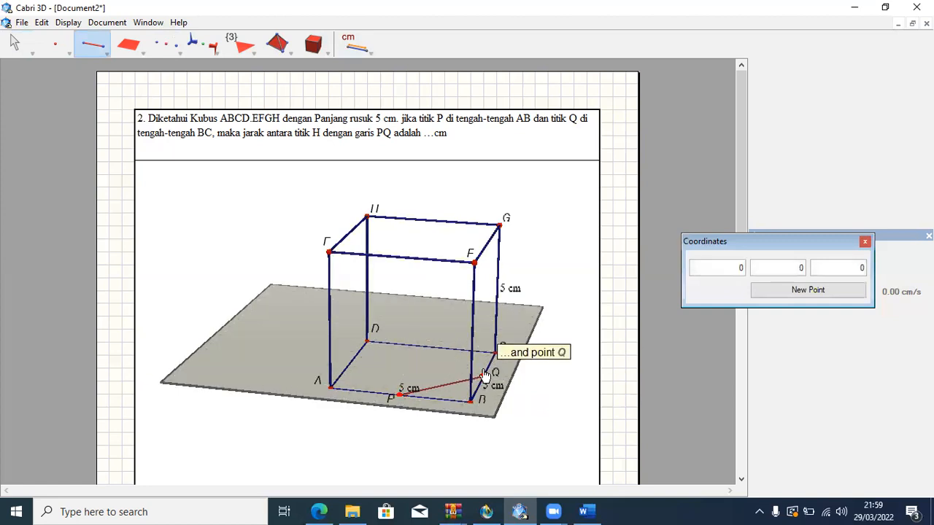
{"action": "left_click", "coordinate": [484, 376]}
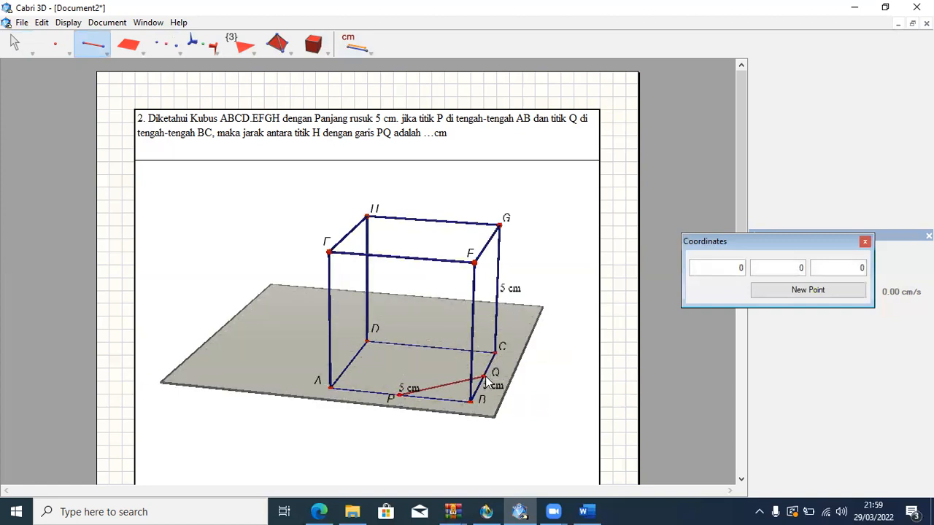
{"action": "left_click", "coordinate": [546, 41]}
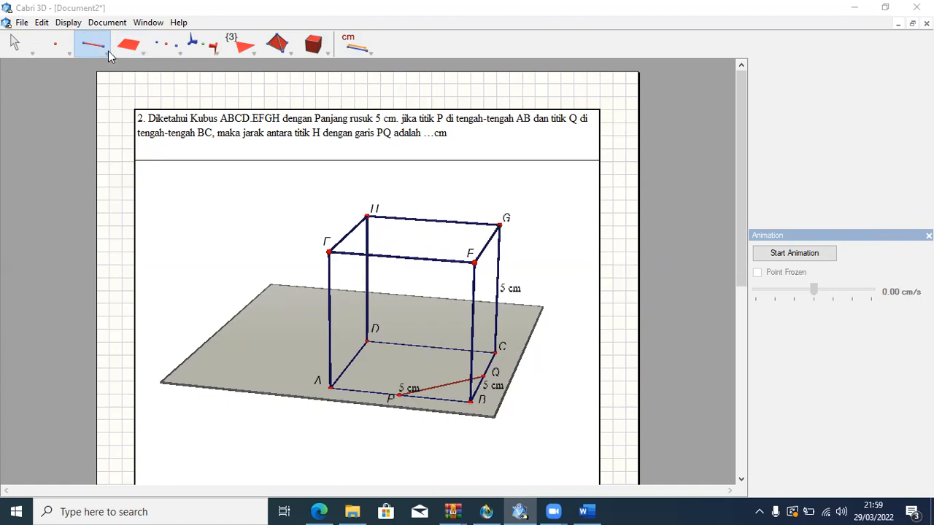
{"action": "left_click", "coordinate": [193, 44]}
{"action": "left_click_drag", "start_coordinate": [193, 45], "coordinate": [169, 44]}
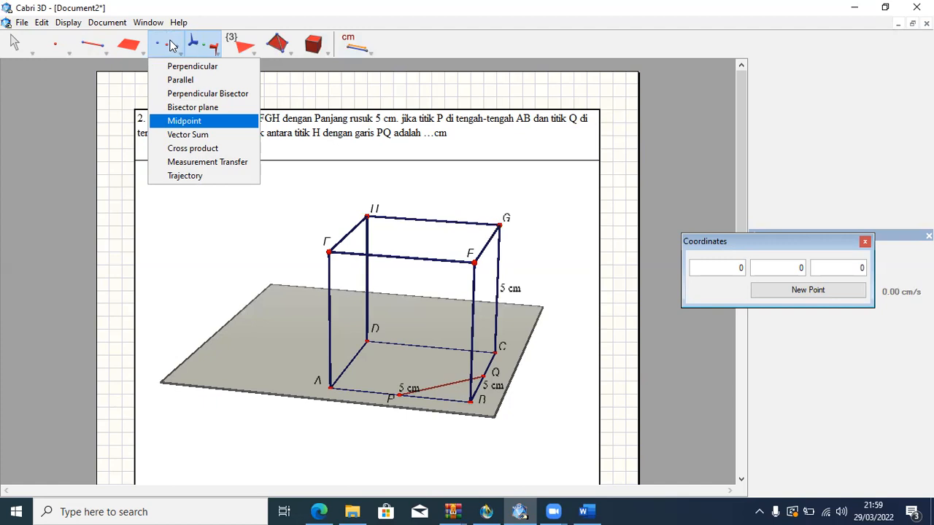
{"action": "left_click", "coordinate": [170, 45]}
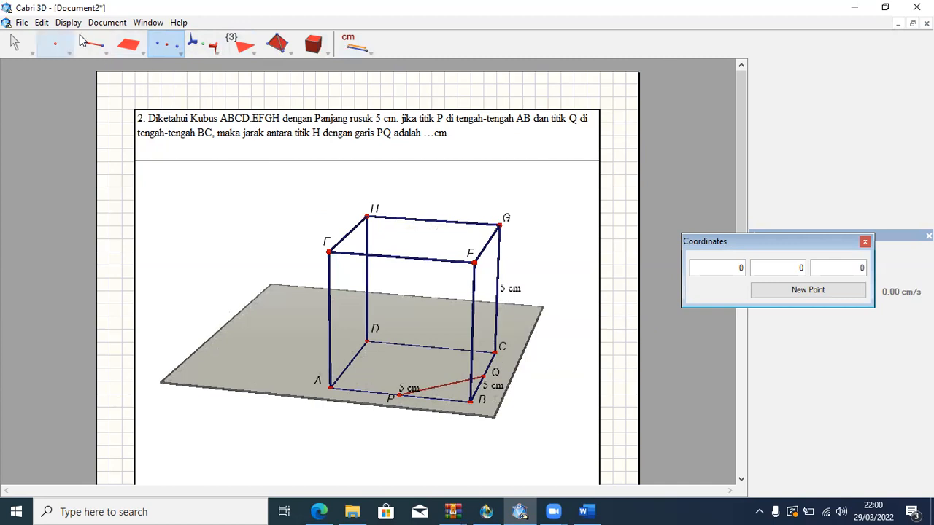
{"action": "left_click", "coordinate": [132, 47]}
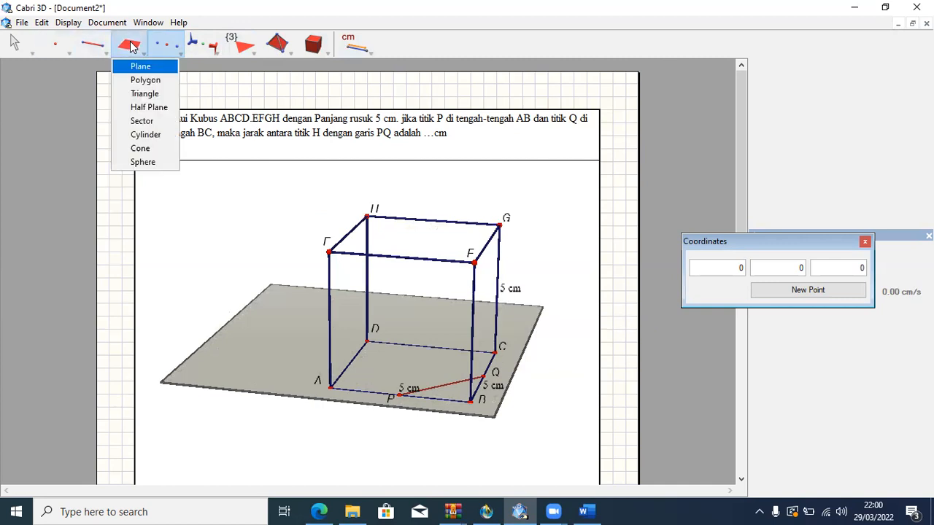
{"action": "left_click", "coordinate": [136, 70]}
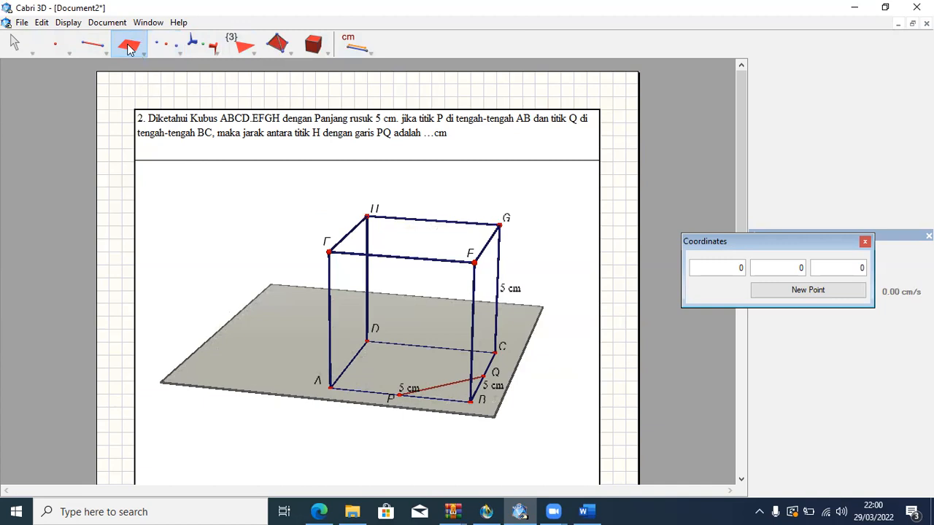
Try to construct a polygon with vertices H, P and C, and undo it.
{"action": "left_click", "coordinate": [129, 48]}
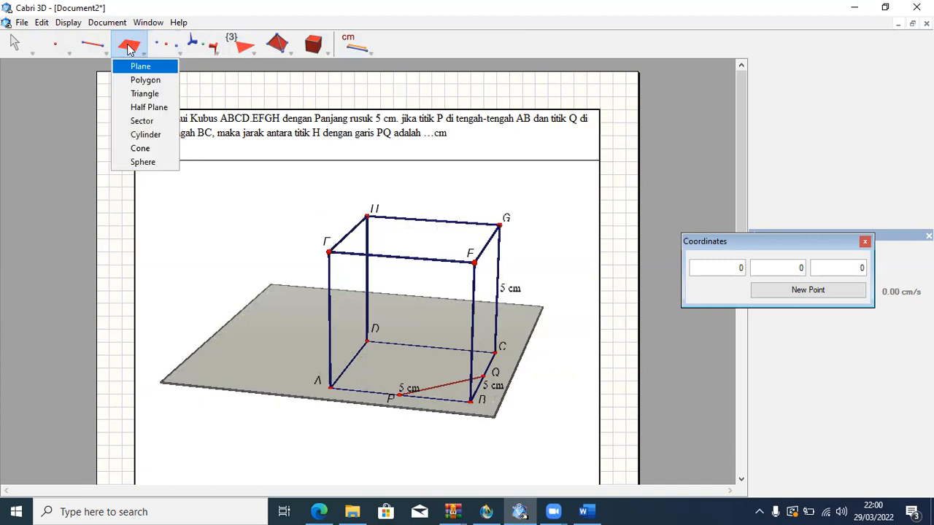
{"action": "left_click", "coordinate": [140, 80]}
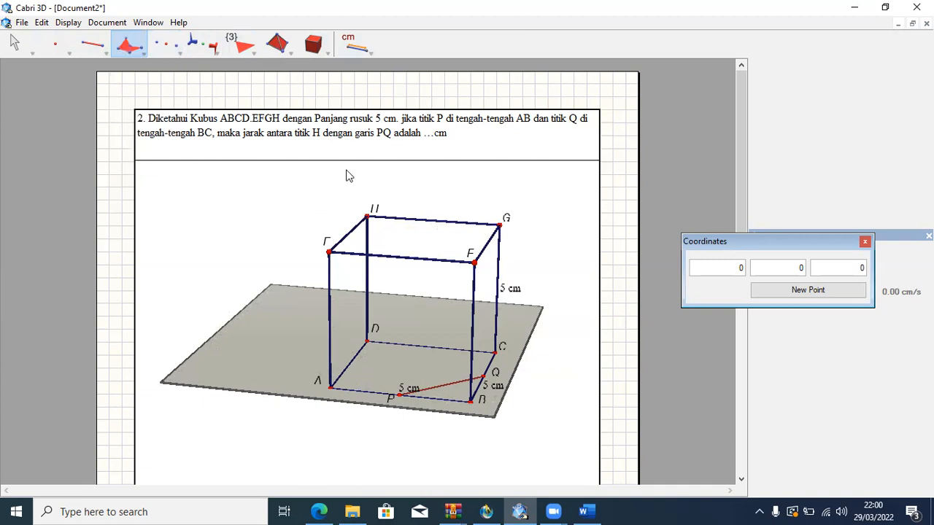
{"action": "left_click", "coordinate": [366, 216]}
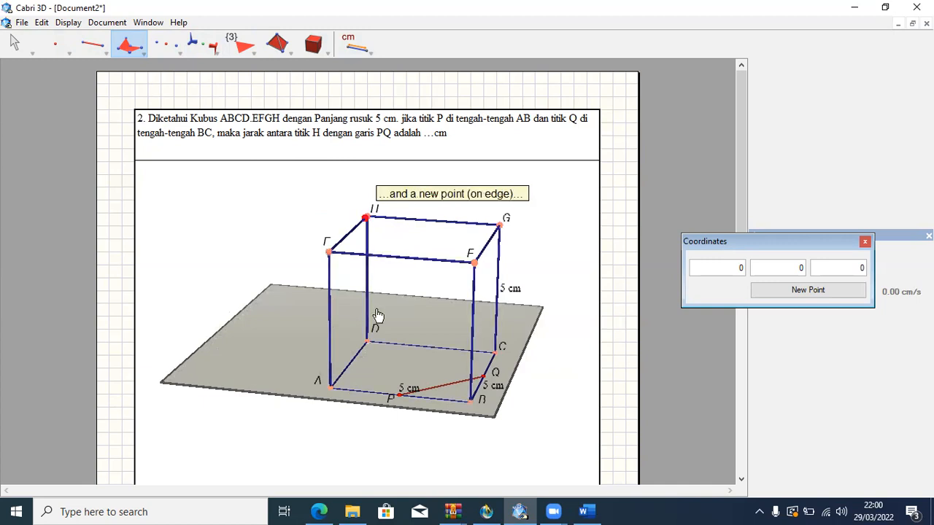
{"action": "left_click", "coordinate": [400, 398]}
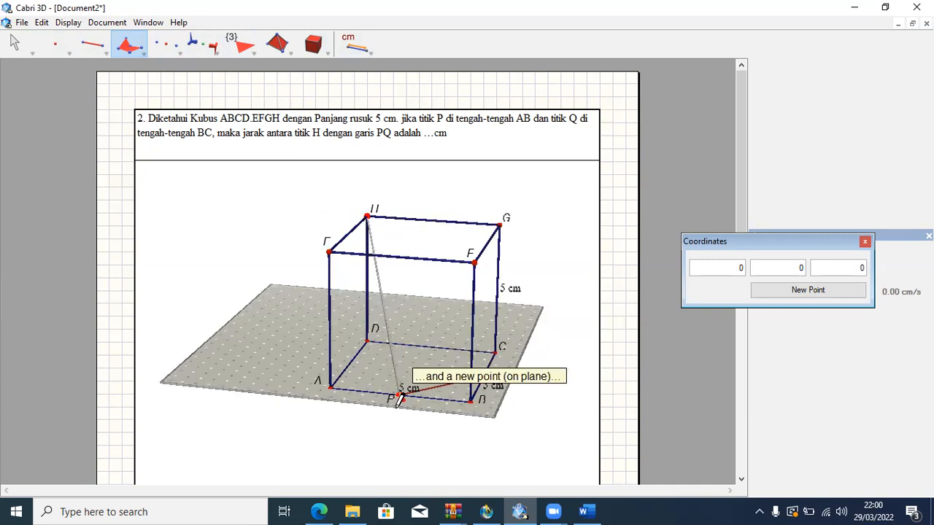
{"action": "left_click", "coordinate": [495, 353]}
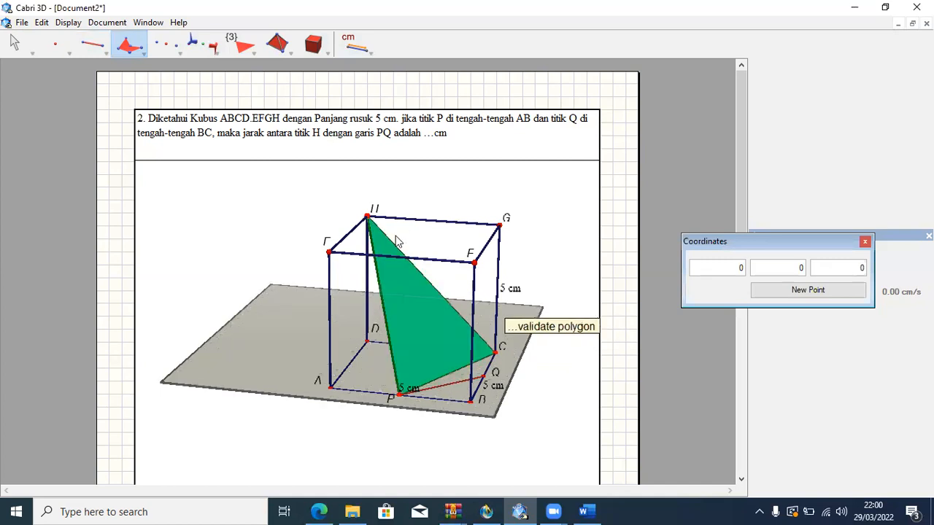
{"action": "left_click", "coordinate": [367, 211]}
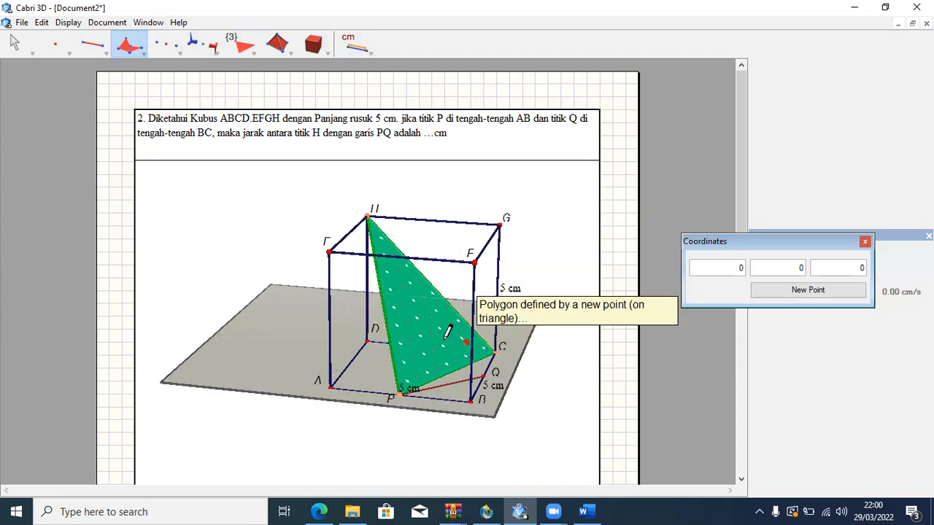
{"action": "key", "text": "ctrl+z"}
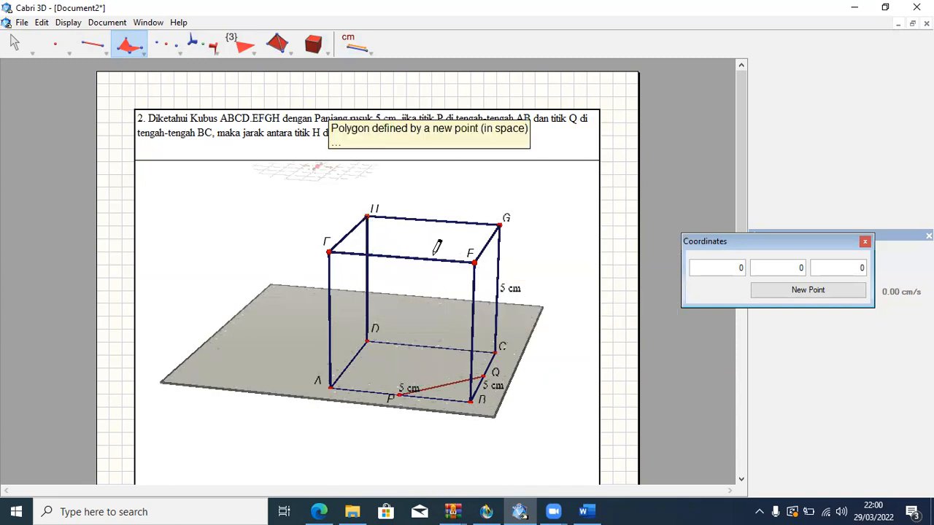
Construct a triangular polygon with vertices H, P and Q.
{"action": "left_click", "coordinate": [368, 212]}
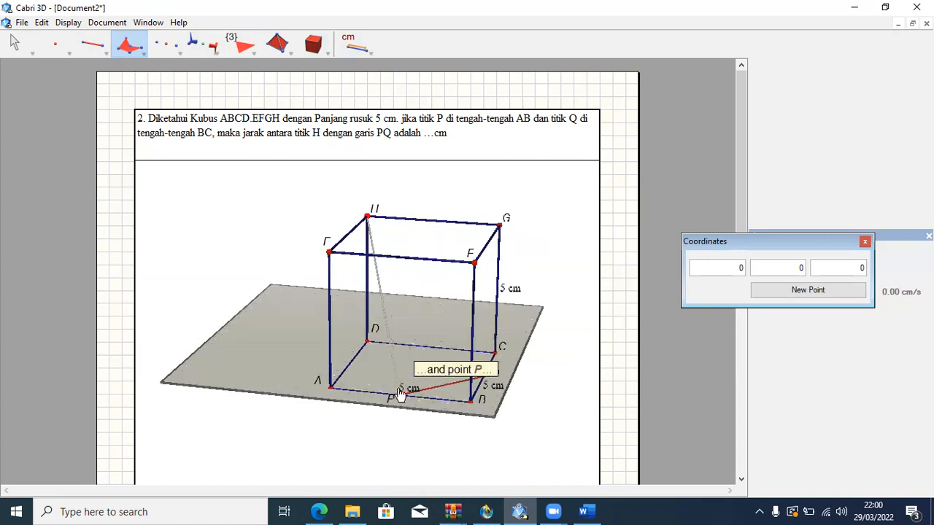
{"action": "left_click", "coordinate": [398, 394]}
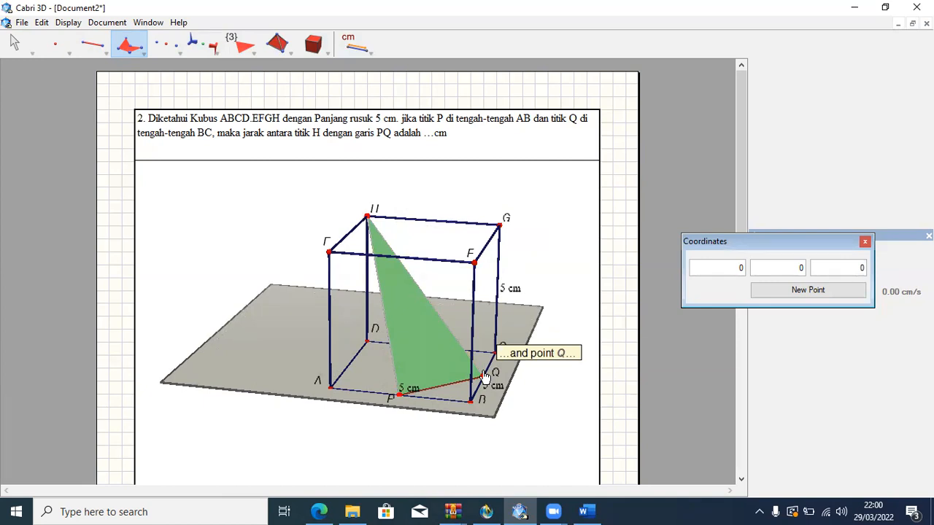
{"action": "left_click", "coordinate": [484, 376]}
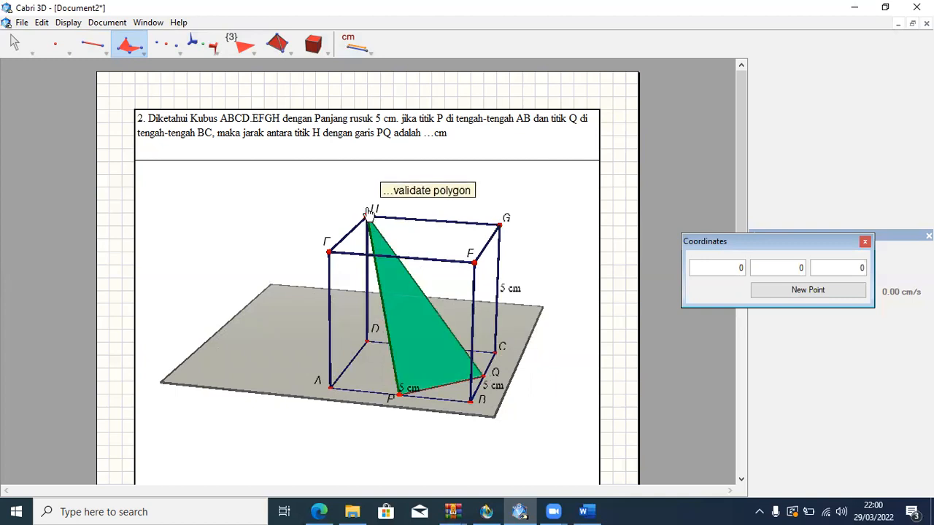
{"action": "left_click", "coordinate": [368, 213]}
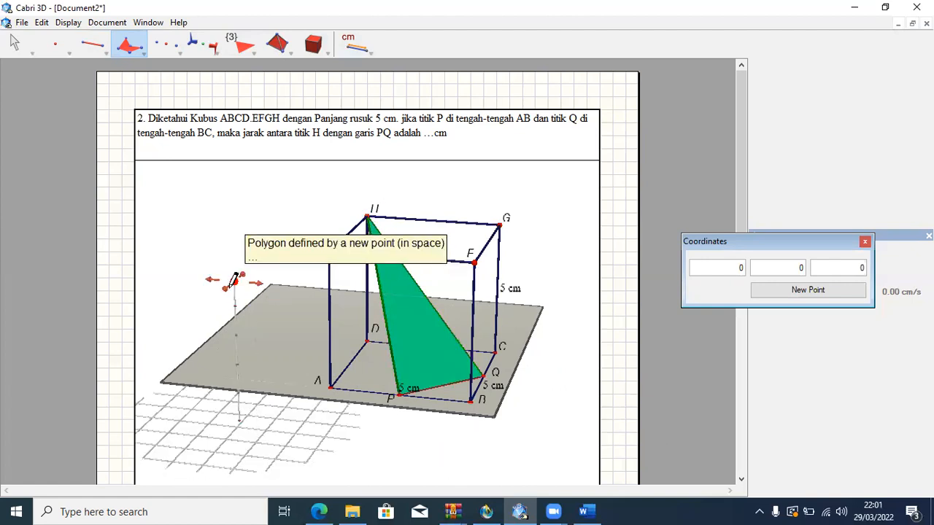
{"action": "left_click", "coordinate": [13, 42]}
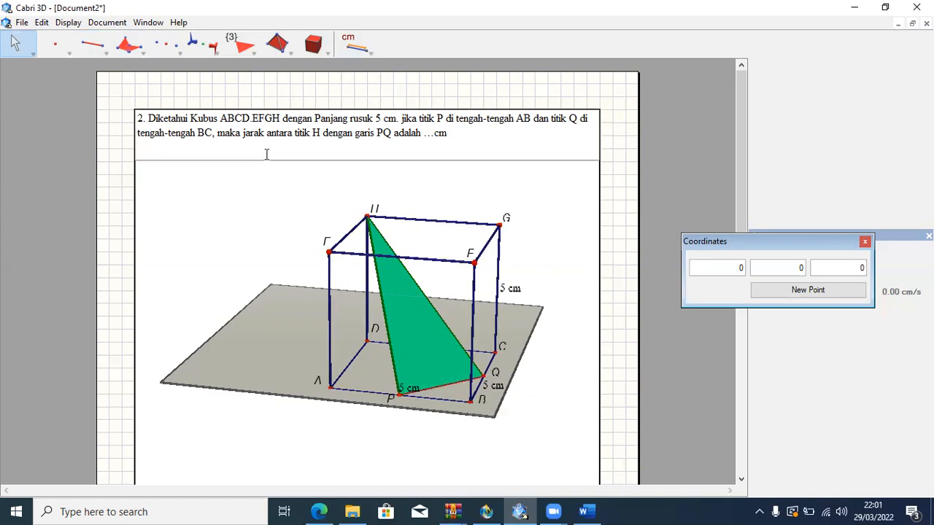
Construct the midpoint of segment PQ.
{"action": "left_click", "coordinate": [165, 46]}
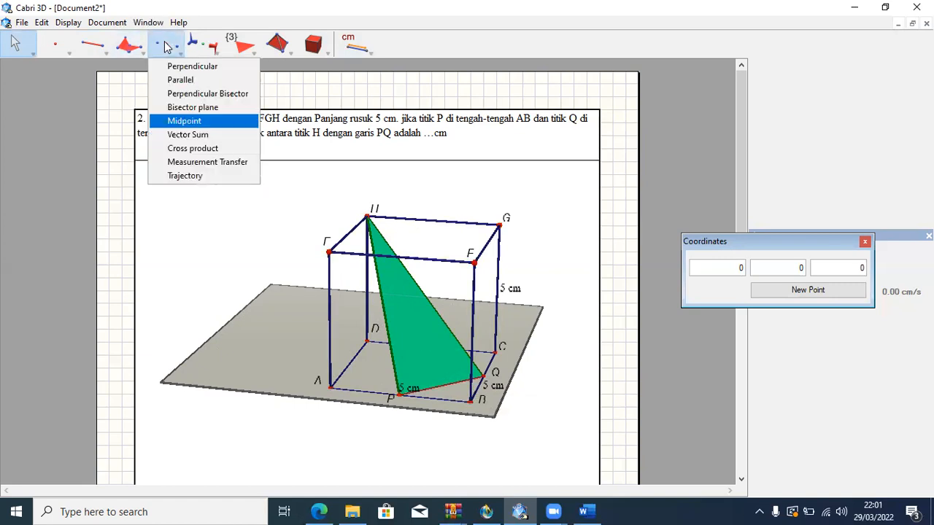
{"action": "left_click", "coordinate": [174, 120]}
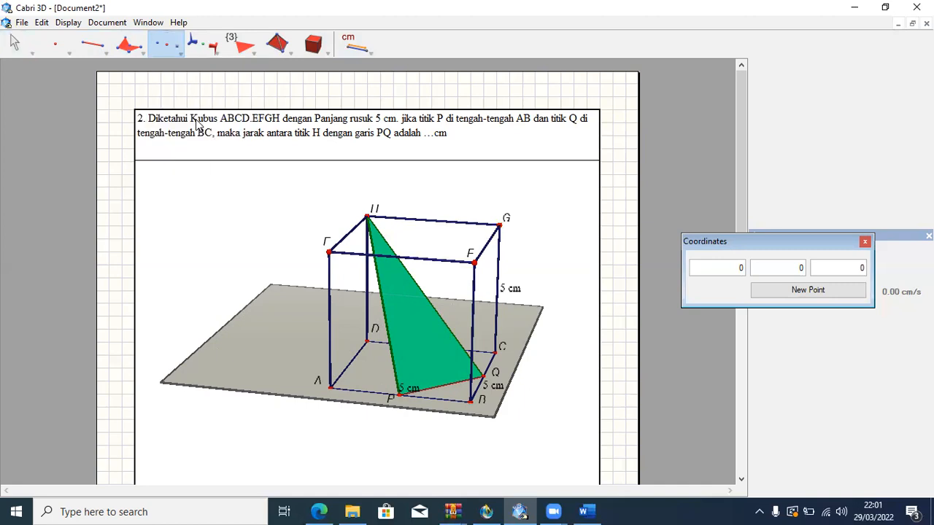
{"action": "left_click", "coordinate": [445, 387]}
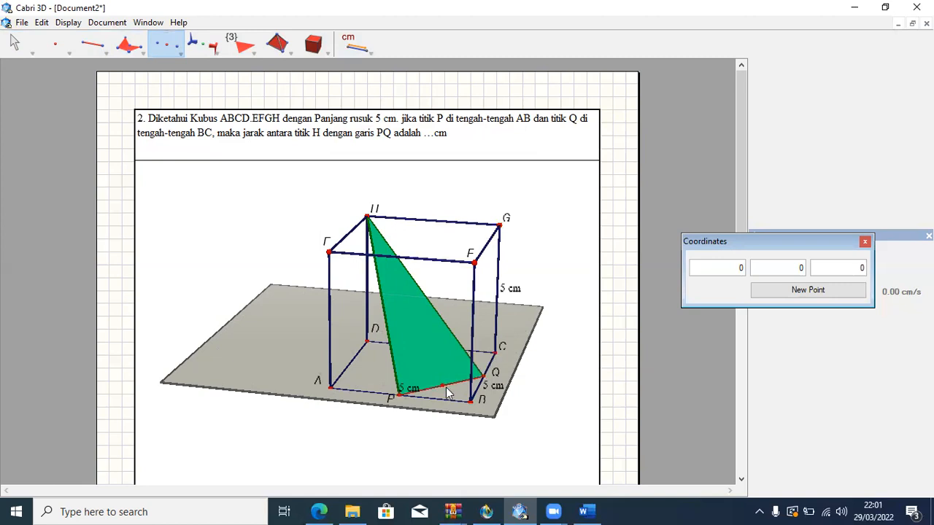
Draw a segment from vertex H to the midpoint of PQ.
{"action": "left_click", "coordinate": [100, 48]}
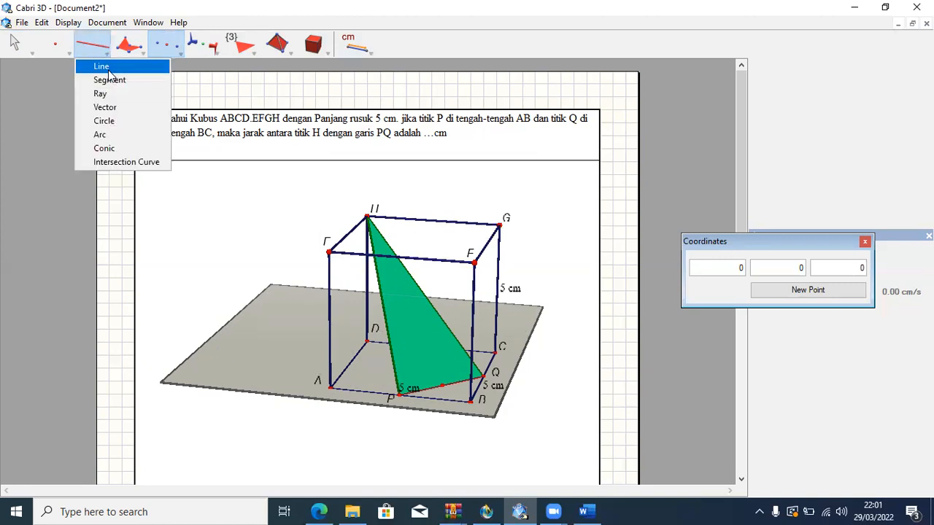
{"action": "left_click", "coordinate": [107, 80]}
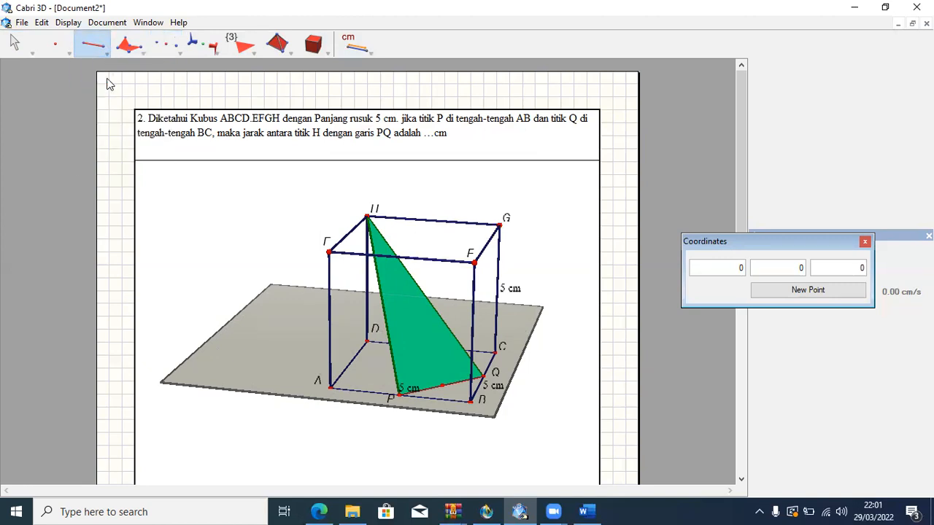
{"action": "left_click", "coordinate": [367, 214]}
{"action": "left_click", "coordinate": [443, 385]}
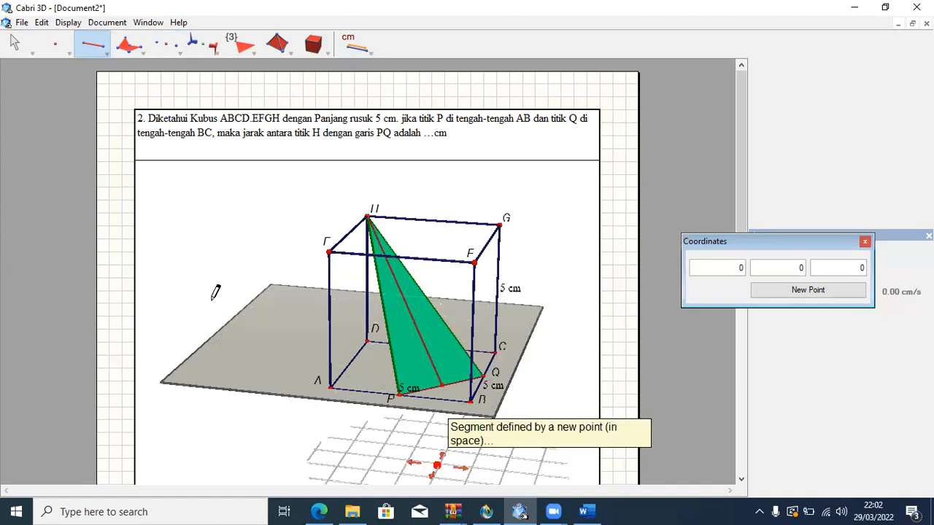
Name the midpoint of segment PQ O.
{"action": "left_click", "coordinate": [15, 48]}
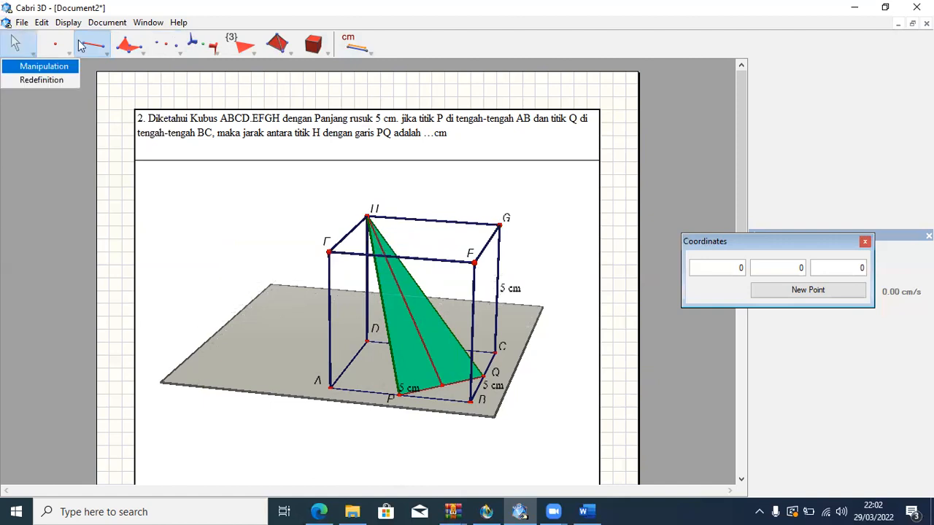
{"action": "left_click", "coordinate": [19, 48]}
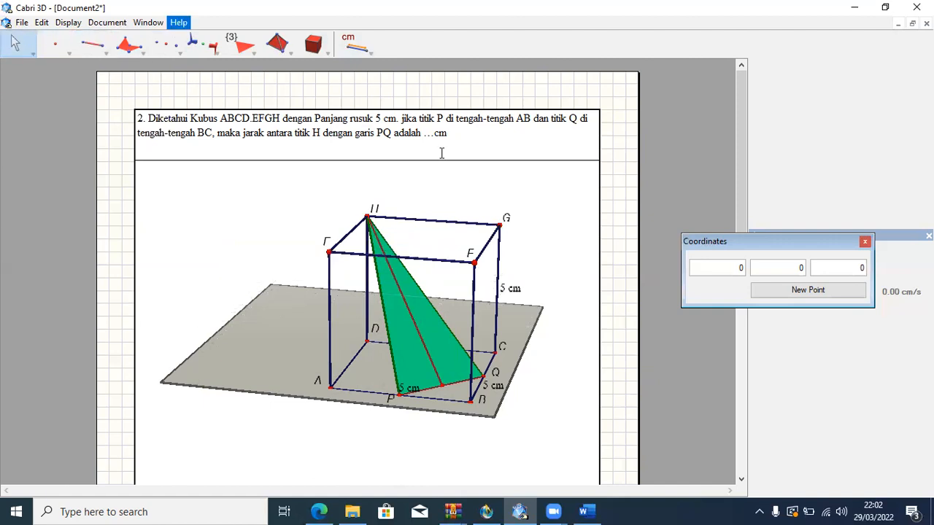
{"action": "left_click", "coordinate": [443, 385]}
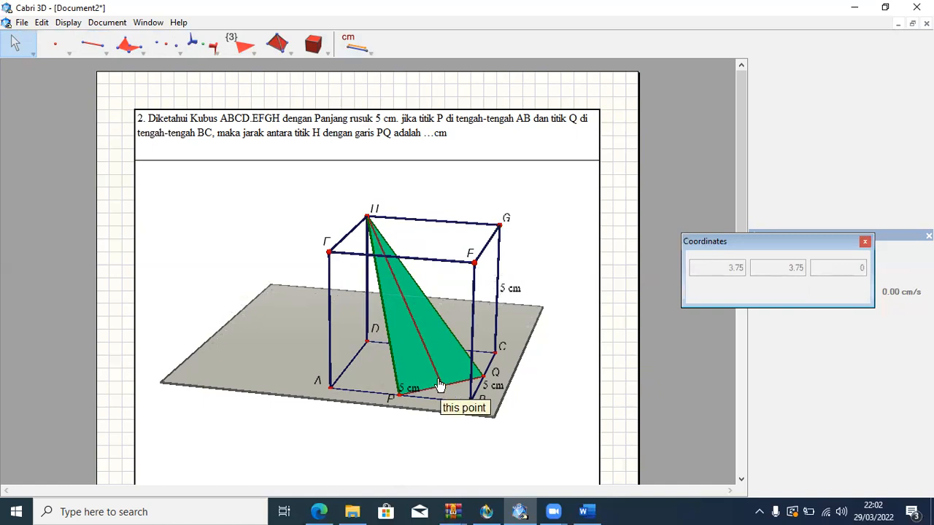
{"action": "type", "text": "O"}
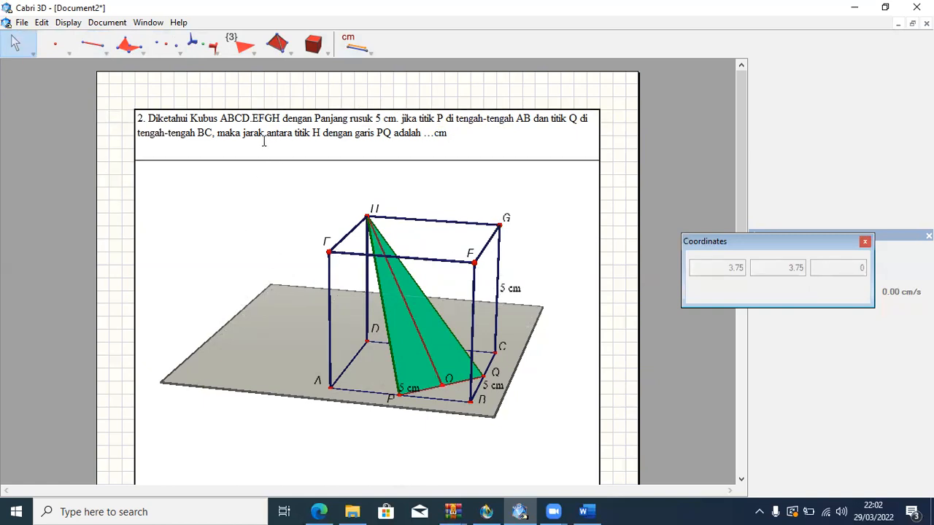
{"action": "left_click", "coordinate": [21, 50]}
{"action": "left_click", "coordinate": [21, 50]}
Measure the length of segment HO and keep its label beside the segment.
{"action": "left_click", "coordinate": [360, 48]}
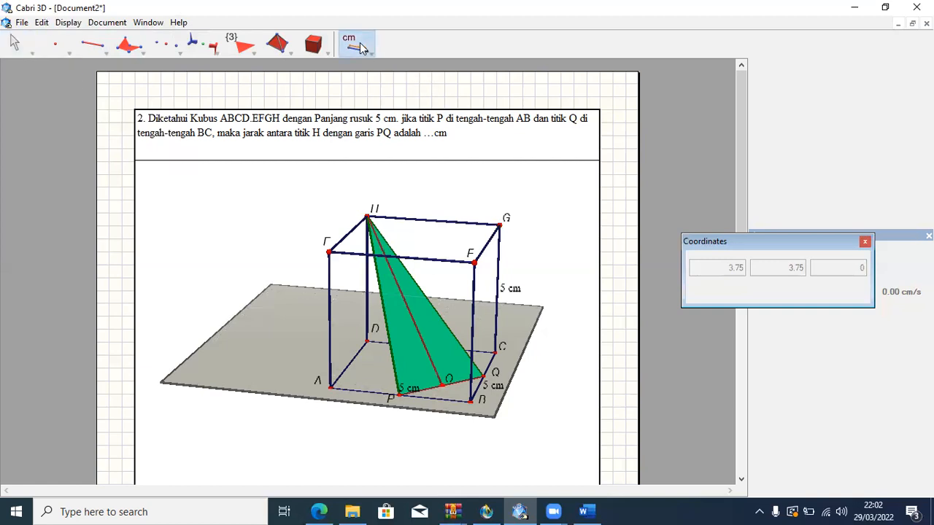
{"action": "left_click", "coordinate": [360, 48]}
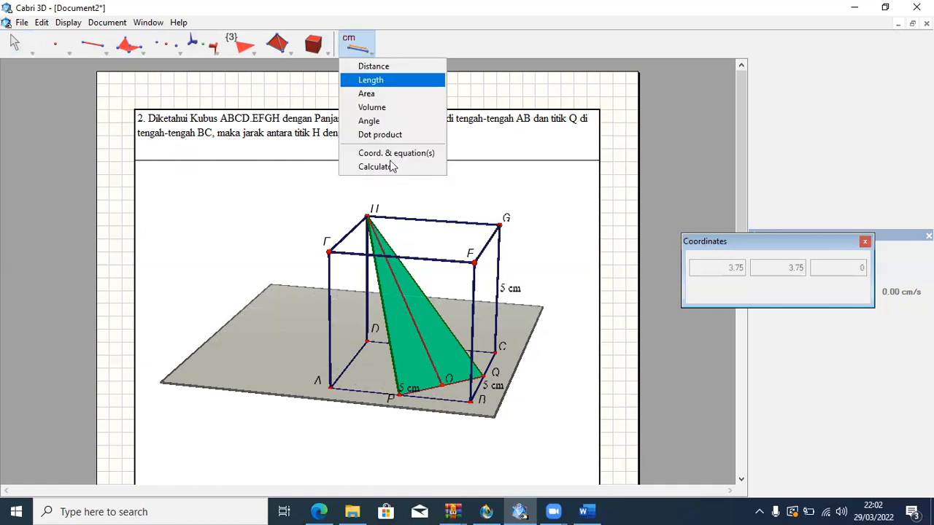
{"action": "left_click", "coordinate": [385, 81]}
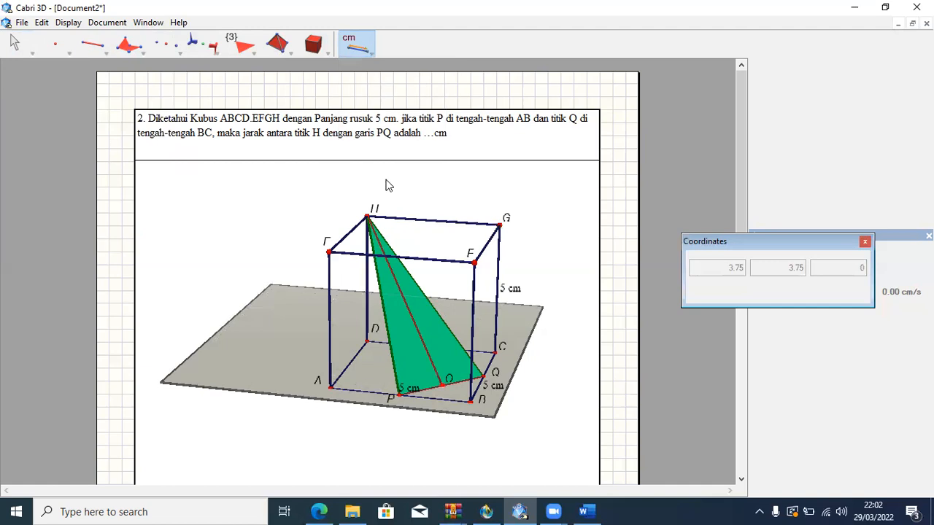
{"action": "left_click", "coordinate": [408, 315]}
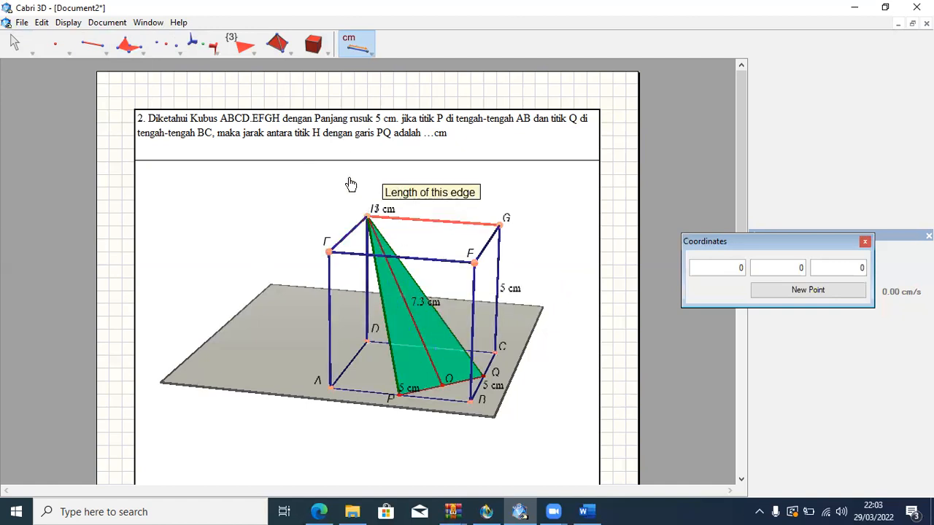
{"action": "left_click", "coordinate": [14, 47]}
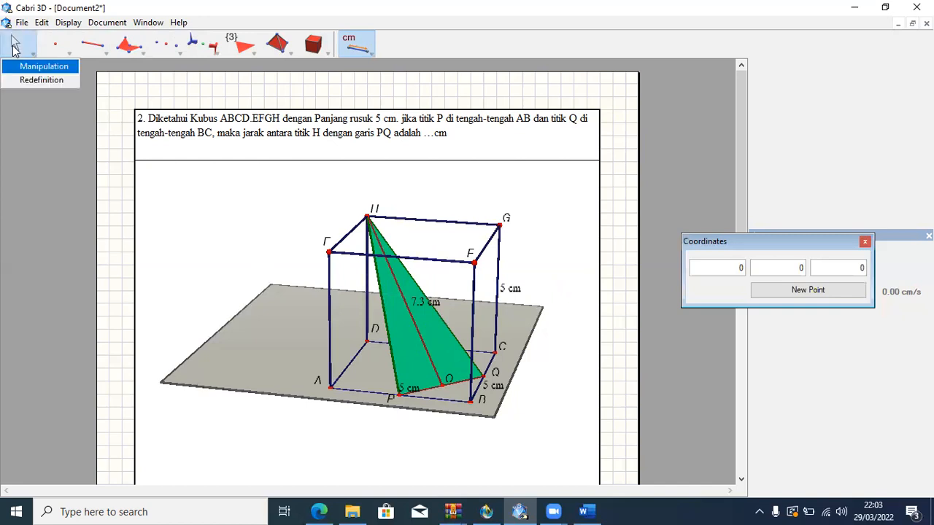
Set the length label of segment HO to show two decimal digits.
{"action": "left_click", "coordinate": [14, 48]}
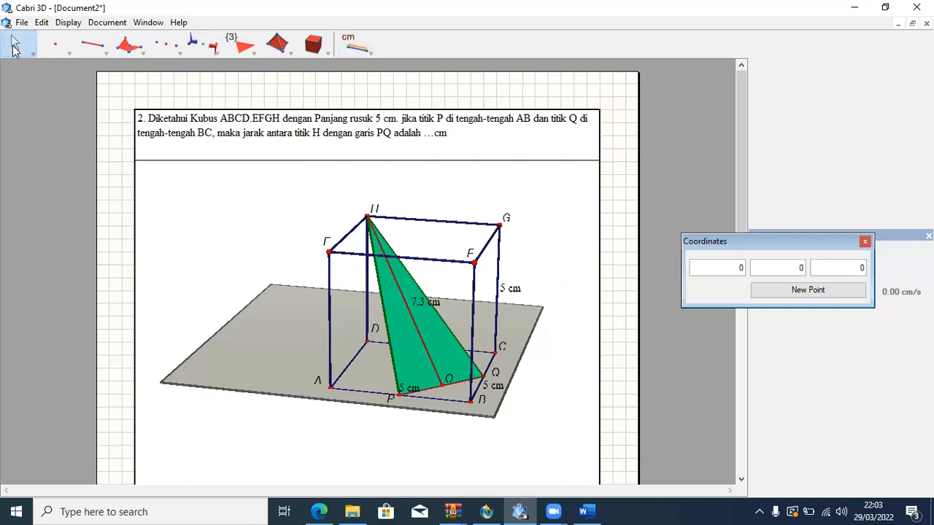
{"action": "right_click", "coordinate": [421, 307]}
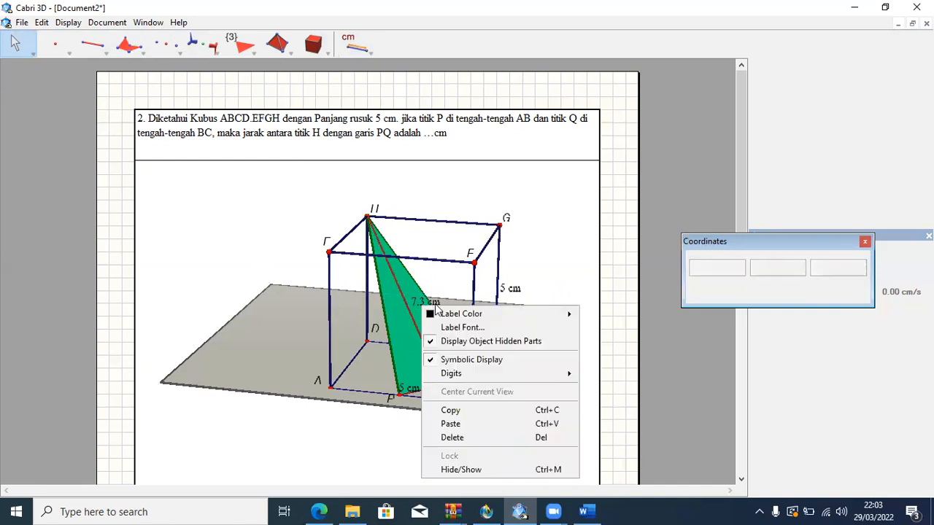
{"action": "mouse_move", "coordinate": [457, 374]}
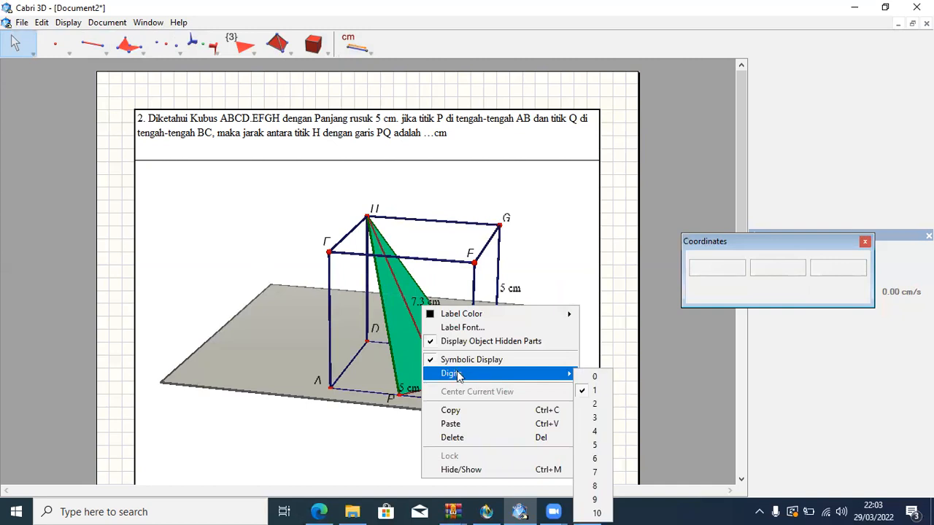
{"action": "left_click", "coordinate": [593, 406]}
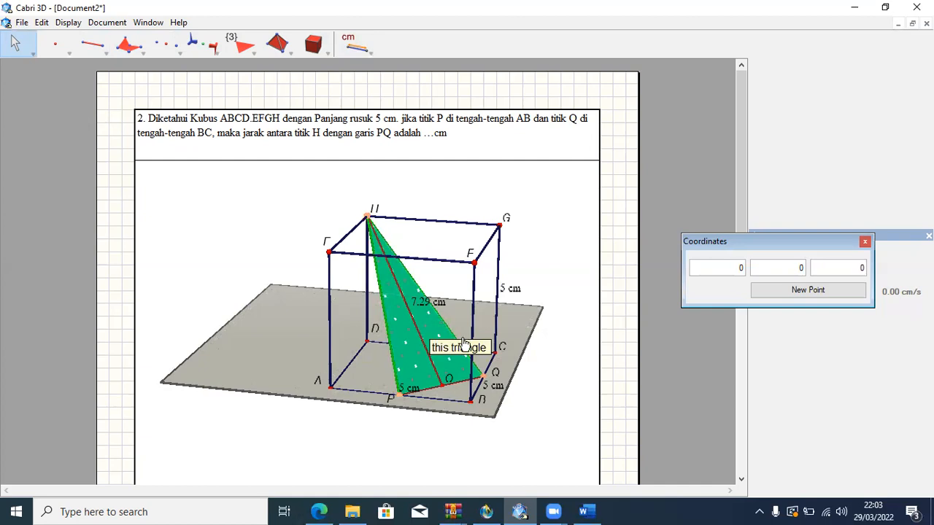
Switch to the Word document and read problem 2's given data, cube illustration, AP and BQ lengths, and the isosceles triangle HPQ explanation.
{"action": "left_click", "coordinate": [587, 511]}
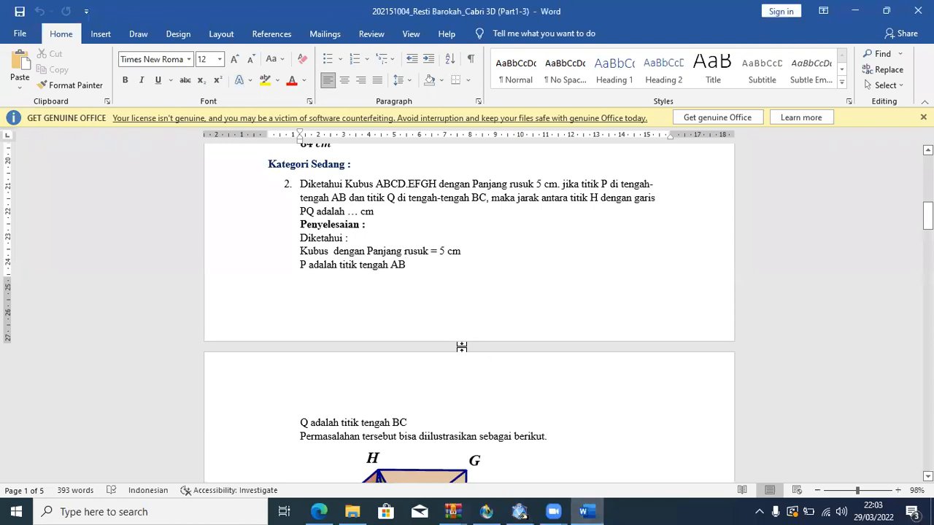
{"action": "scroll", "coordinate": [403, 285], "scroll_direction": "down", "scroll_amount": 1}
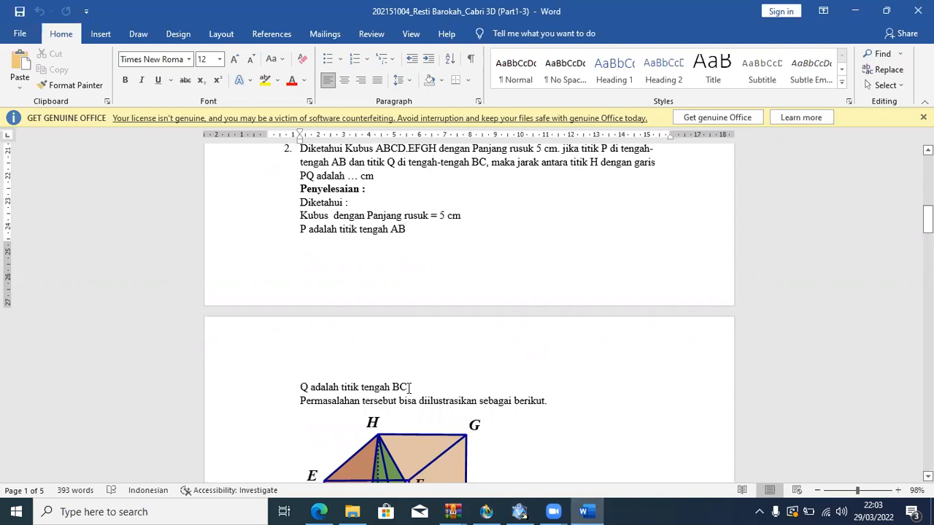
{"action": "scroll", "coordinate": [410, 387], "scroll_direction": "down", "scroll_amount": 4}
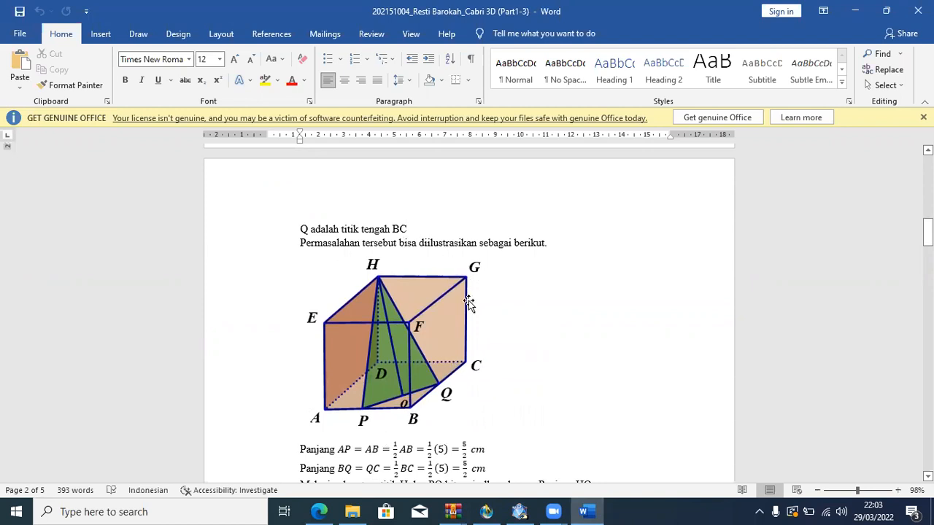
{"action": "scroll", "coordinate": [468, 303], "scroll_direction": "down", "scroll_amount": 3}
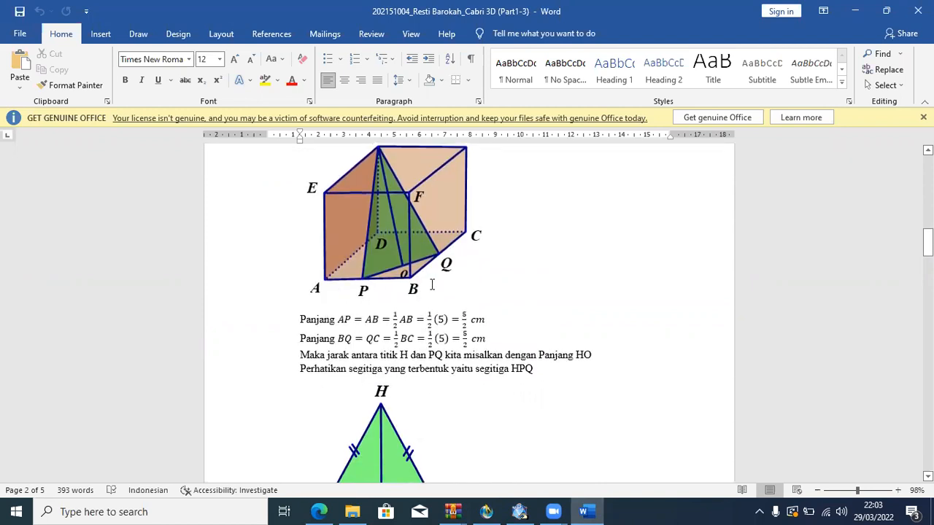
{"action": "scroll", "coordinate": [431, 284], "scroll_direction": "up", "scroll_amount": 2}
{"action": "scroll", "coordinate": [431, 284], "scroll_direction": "down", "scroll_amount": 1}
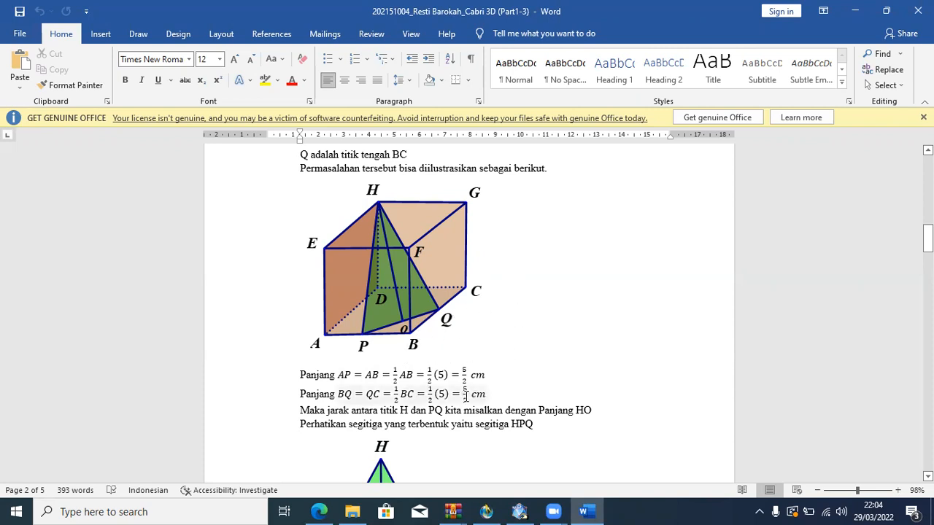
{"action": "scroll", "coordinate": [465, 395], "scroll_direction": "down", "scroll_amount": 2}
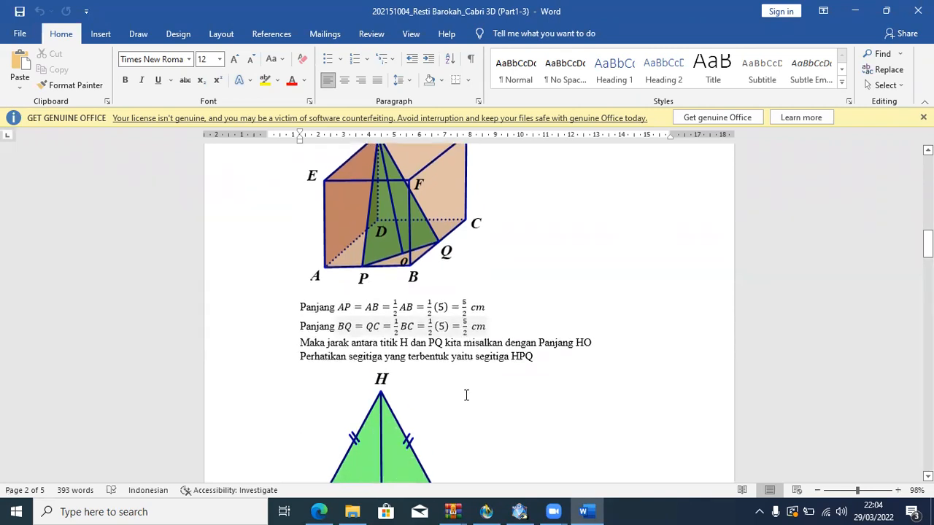
{"action": "scroll", "coordinate": [465, 395], "scroll_direction": "down", "scroll_amount": 2}
{"action": "scroll", "coordinate": [465, 395], "scroll_direction": "down", "scroll_amount": 1}
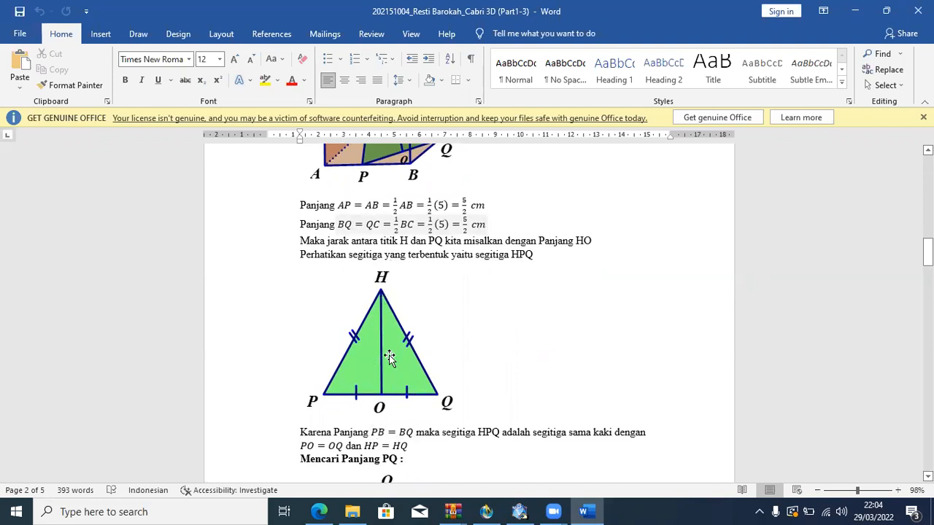
{"action": "scroll", "coordinate": [398, 435], "scroll_direction": "down", "scroll_amount": 3}
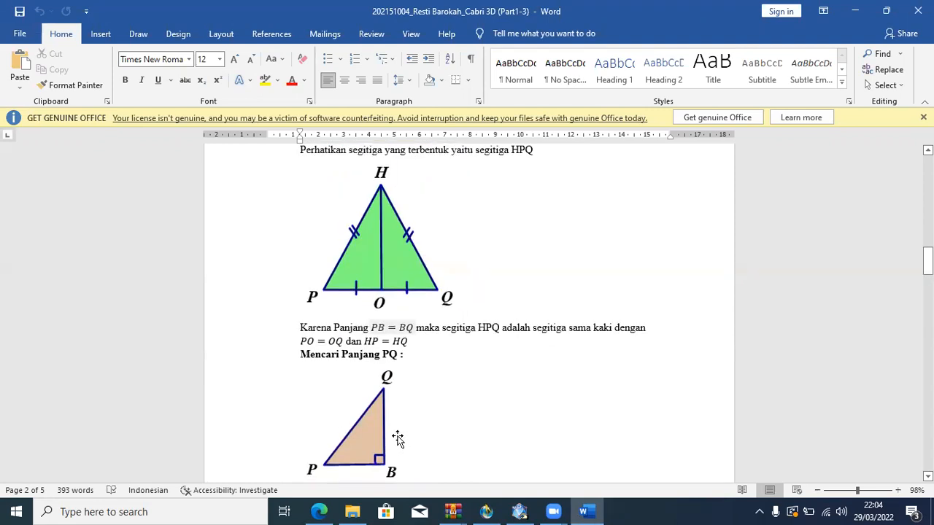
Examine the PQ length derivation and compare it with right triangle PBQ and the cube illustration.
{"action": "scroll", "coordinate": [398, 435], "scroll_direction": "down", "scroll_amount": 3}
{"action": "scroll", "coordinate": [396, 435], "scroll_direction": "down", "scroll_amount": 1}
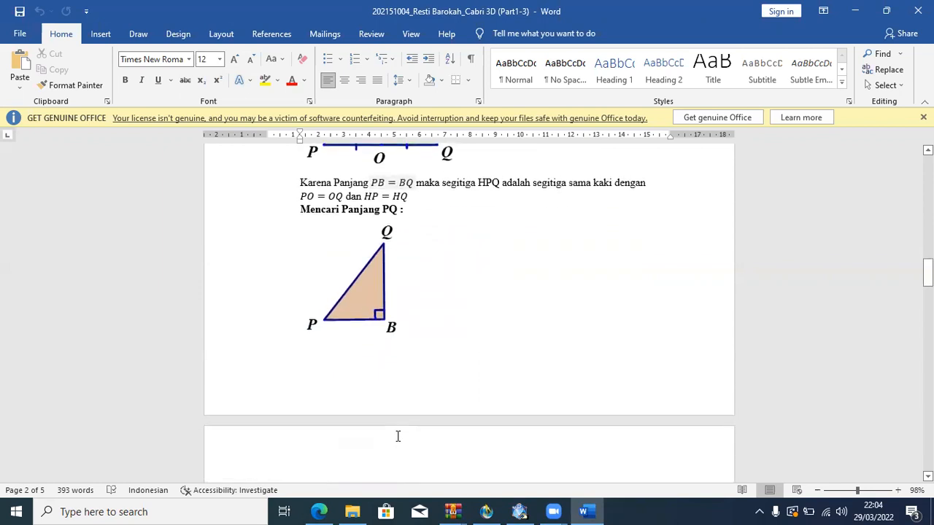
{"action": "scroll", "coordinate": [396, 277], "scroll_direction": "down", "scroll_amount": 5}
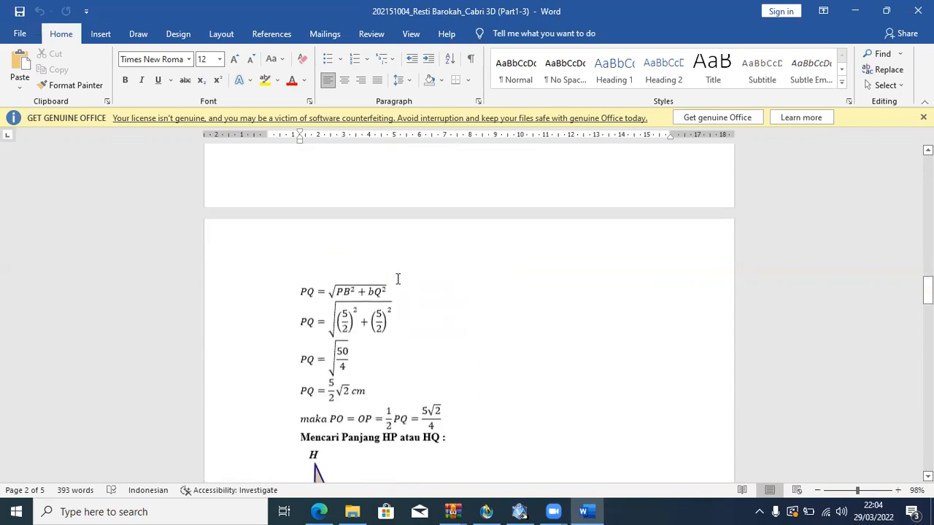
{"action": "scroll", "coordinate": [397, 278], "scroll_direction": "up", "scroll_amount": 3}
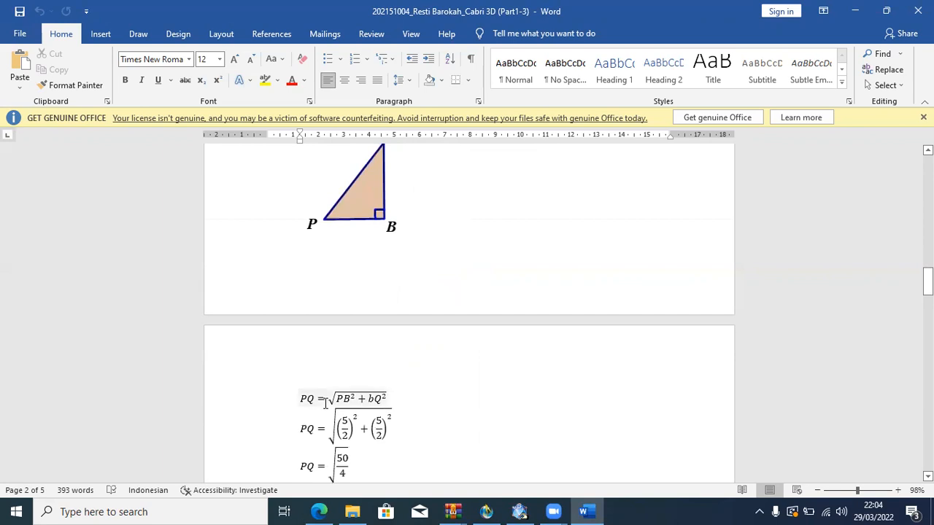
{"action": "scroll", "coordinate": [388, 230], "scroll_direction": "up", "scroll_amount": 4}
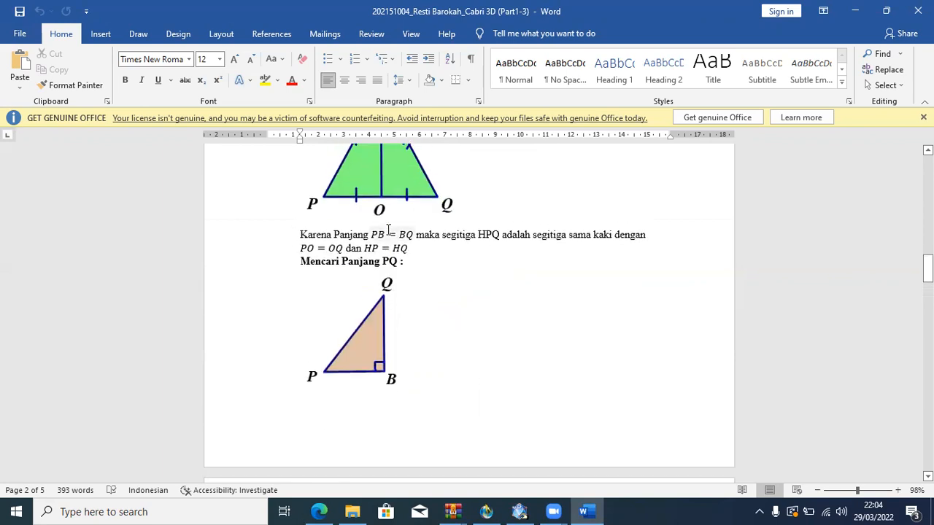
{"action": "scroll", "coordinate": [388, 230], "scroll_direction": "up", "scroll_amount": 9}
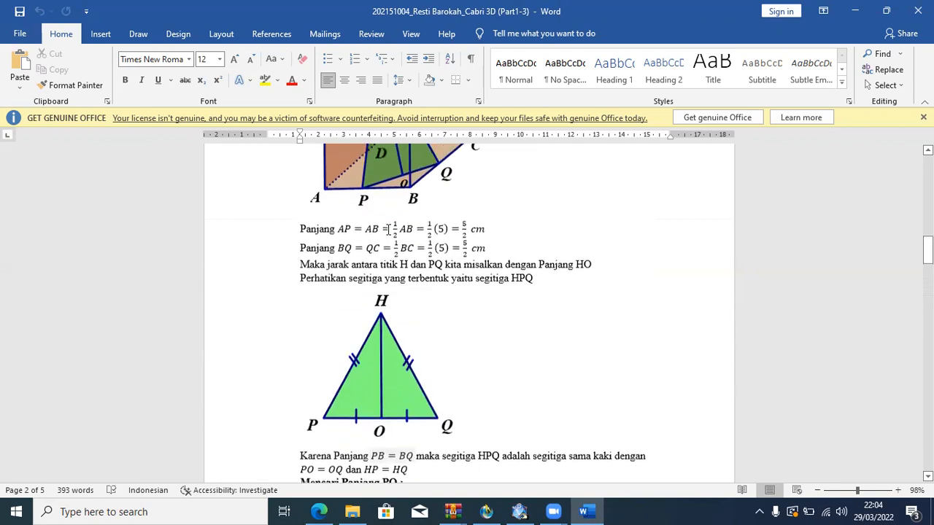
{"action": "scroll", "coordinate": [387, 229], "scroll_direction": "up", "scroll_amount": 1}
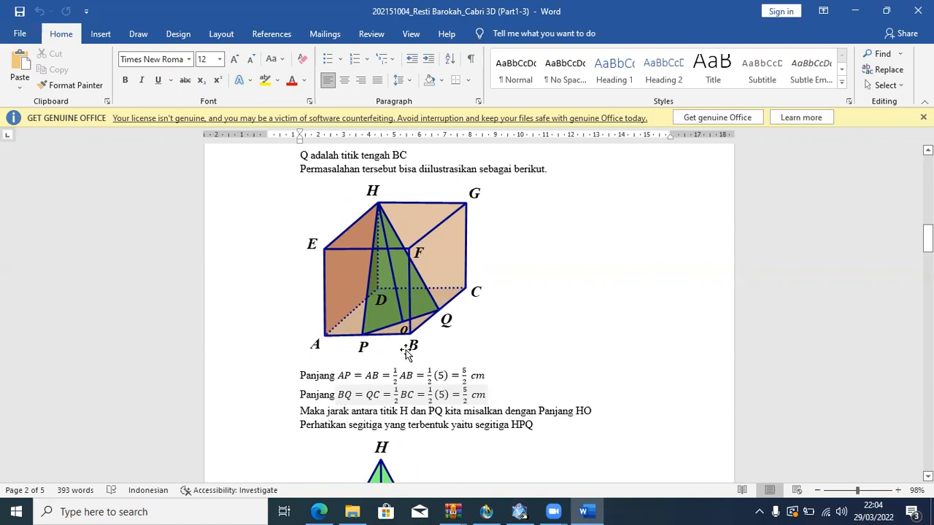
Correct the lowercase b to B in the first PQ equation so the second term reads BQ².
{"action": "scroll", "coordinate": [406, 352], "scroll_direction": "down", "scroll_amount": 1}
{"action": "scroll", "coordinate": [406, 350], "scroll_direction": "down", "scroll_amount": 12}
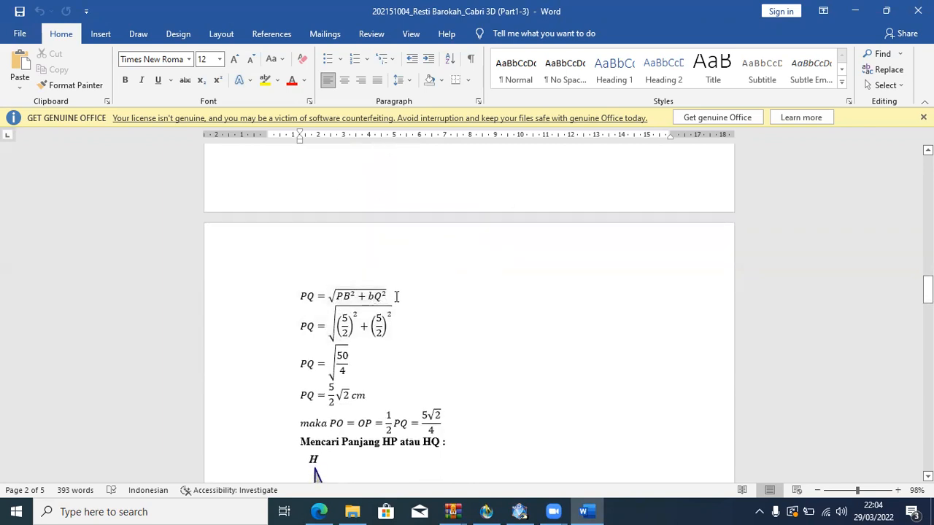
{"action": "left_click", "coordinate": [372, 295]}
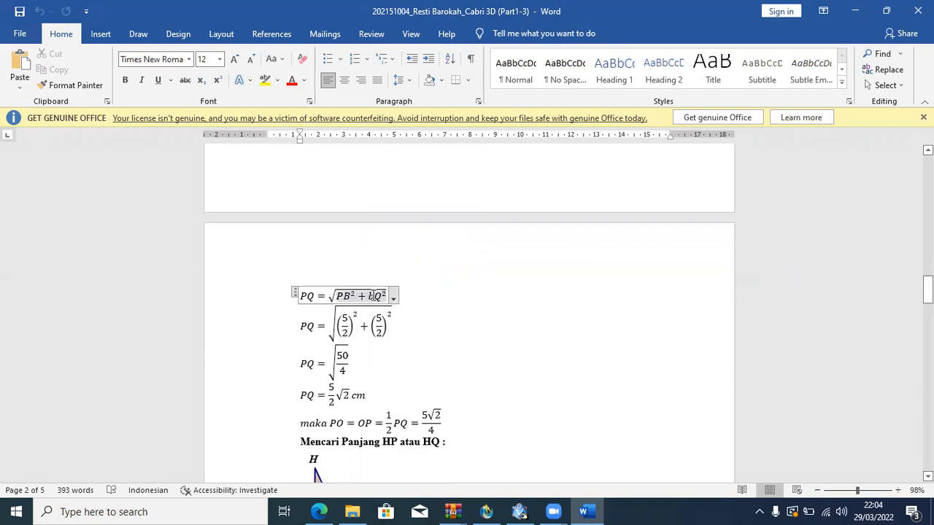
{"action": "left_click", "coordinate": [377, 326]}
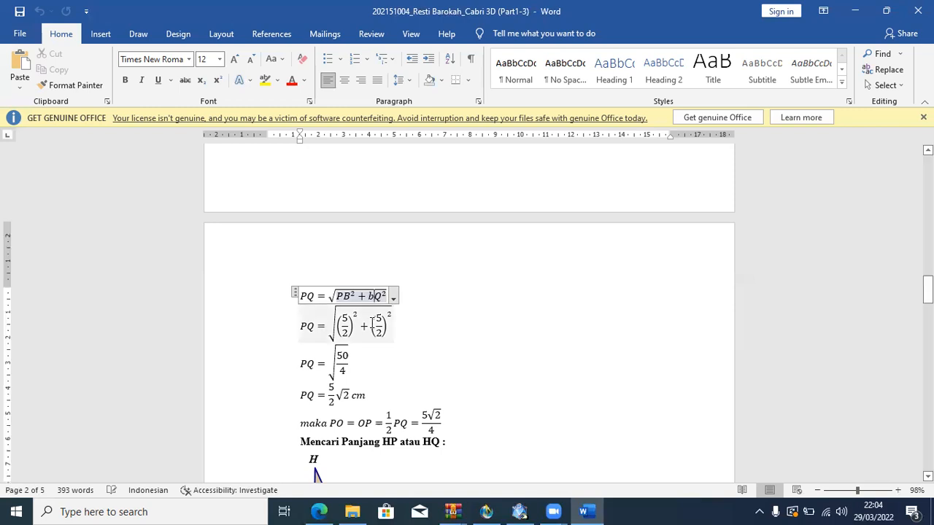
{"action": "key", "text": "BackSpace"}
{"action": "type", "text": "B"}
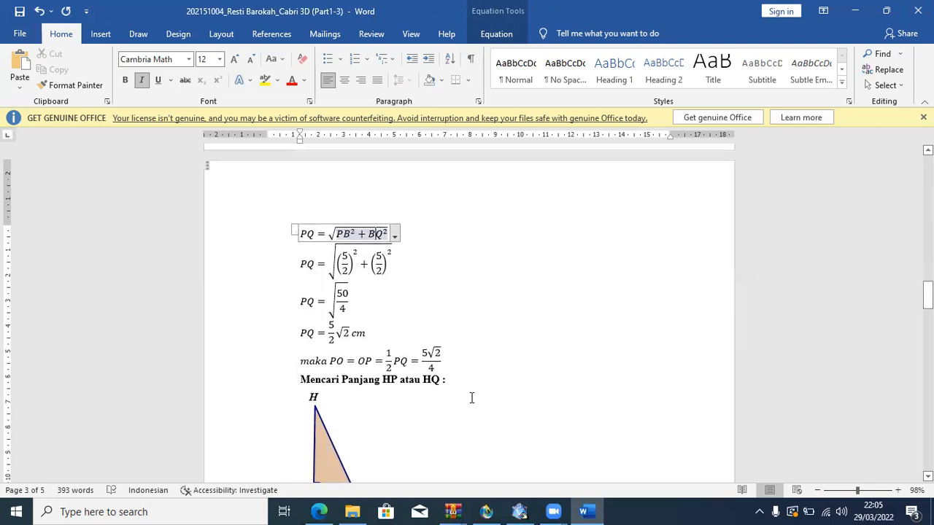
Review the PO length calculation and the start of the HP derivation against triangle HPQ and the cube illustration.
{"action": "scroll", "coordinate": [471, 397], "scroll_direction": "up", "scroll_amount": 3}
{"action": "scroll", "coordinate": [471, 397], "scroll_direction": "up", "scroll_amount": 8}
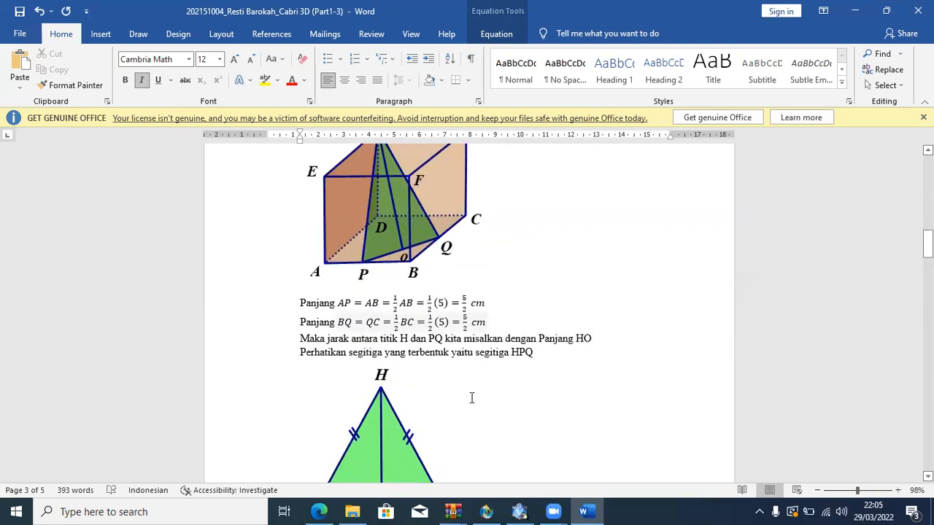
{"action": "scroll", "coordinate": [471, 397], "scroll_direction": "down", "scroll_amount": 3}
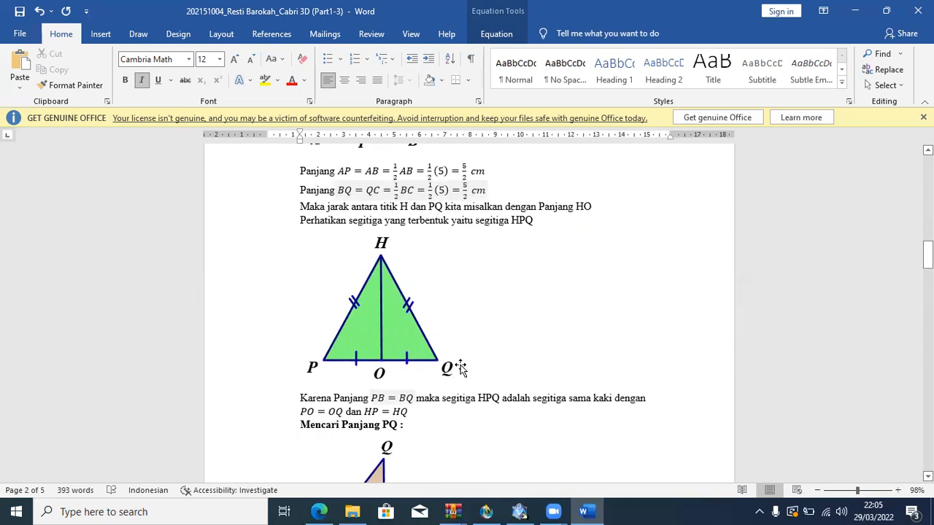
{"action": "scroll", "coordinate": [461, 367], "scroll_direction": "down", "scroll_amount": 7}
{"action": "scroll", "coordinate": [462, 365], "scroll_direction": "down", "scroll_amount": 3}
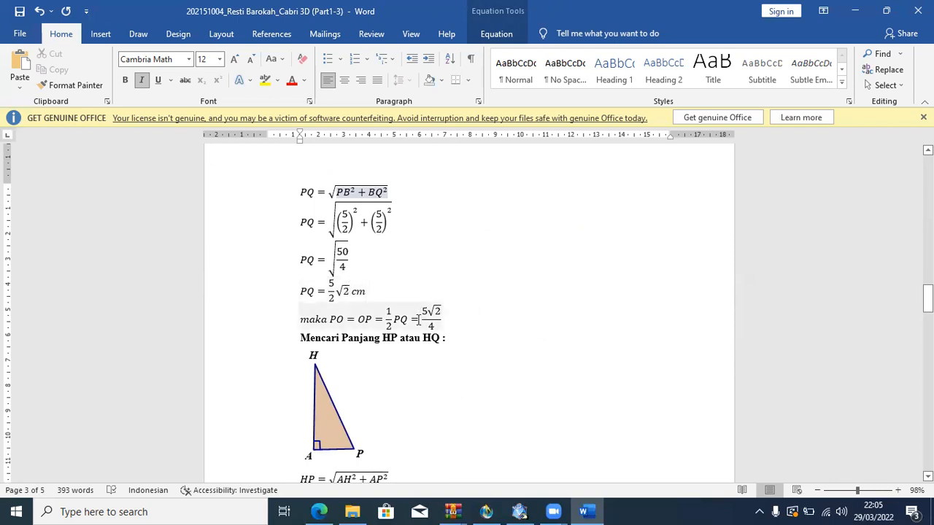
{"action": "scroll", "coordinate": [412, 386], "scroll_direction": "down", "scroll_amount": 1}
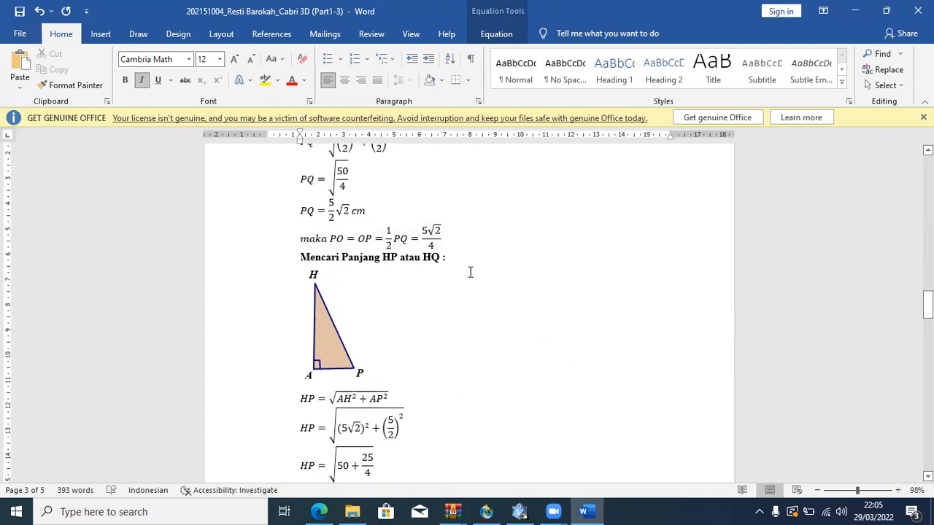
{"action": "scroll", "coordinate": [409, 314], "scroll_direction": "up", "scroll_amount": 12}
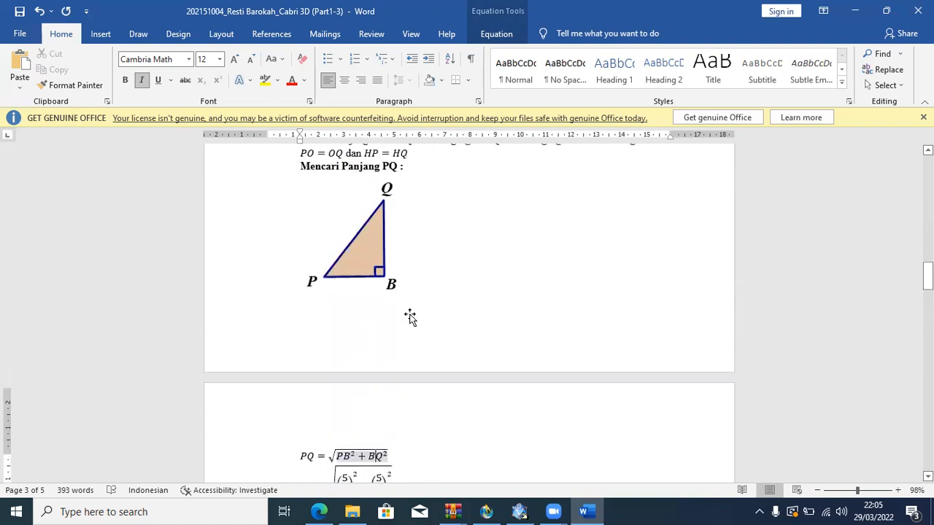
{"action": "scroll", "coordinate": [409, 315], "scroll_direction": "up", "scroll_amount": 1}
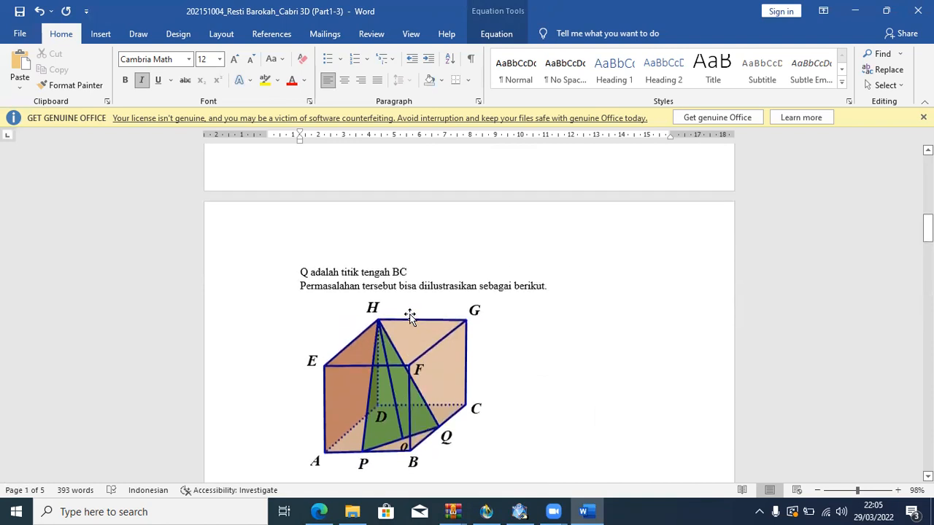
{"action": "scroll", "coordinate": [410, 315], "scroll_direction": "down", "scroll_amount": 1}
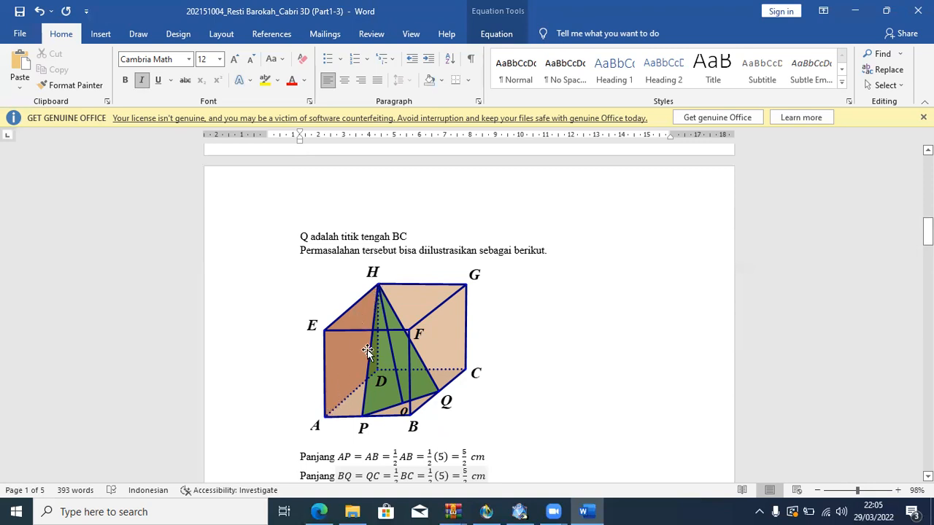
Read the solution from the PQ equations through the HP and HO calculations to the concluding distance from H to PQ.
{"action": "scroll", "coordinate": [462, 379], "scroll_direction": "down", "scroll_amount": 15}
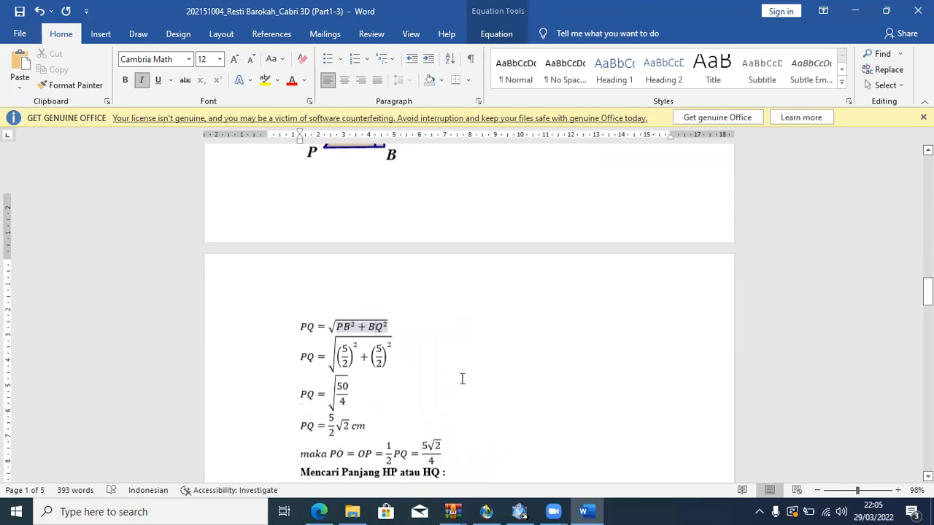
{"action": "scroll", "coordinate": [462, 378], "scroll_direction": "down", "scroll_amount": 1}
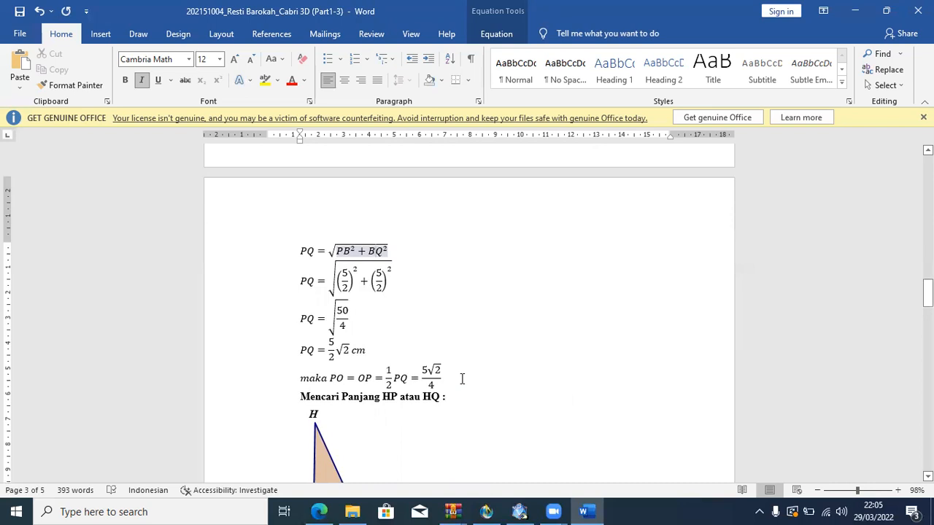
{"action": "scroll", "coordinate": [461, 378], "scroll_direction": "down", "scroll_amount": 2}
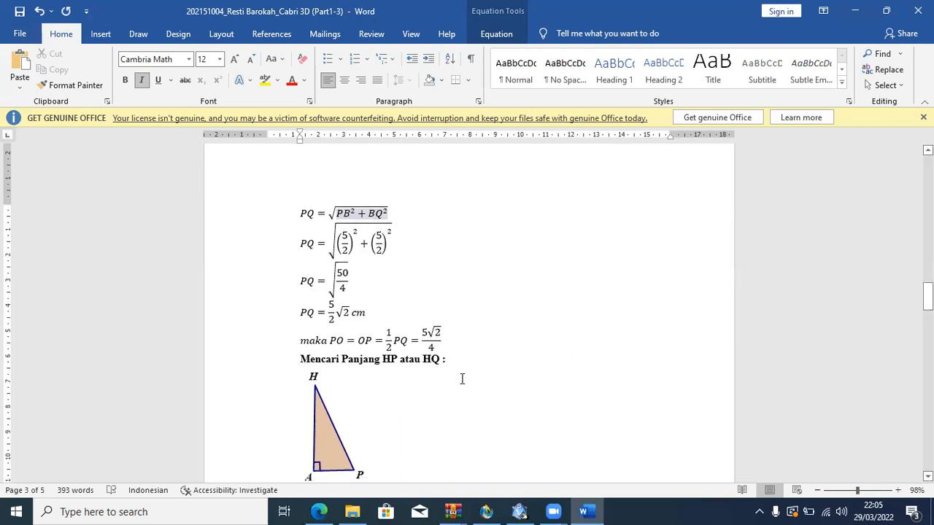
{"action": "scroll", "coordinate": [461, 378], "scroll_direction": "down", "scroll_amount": 7}
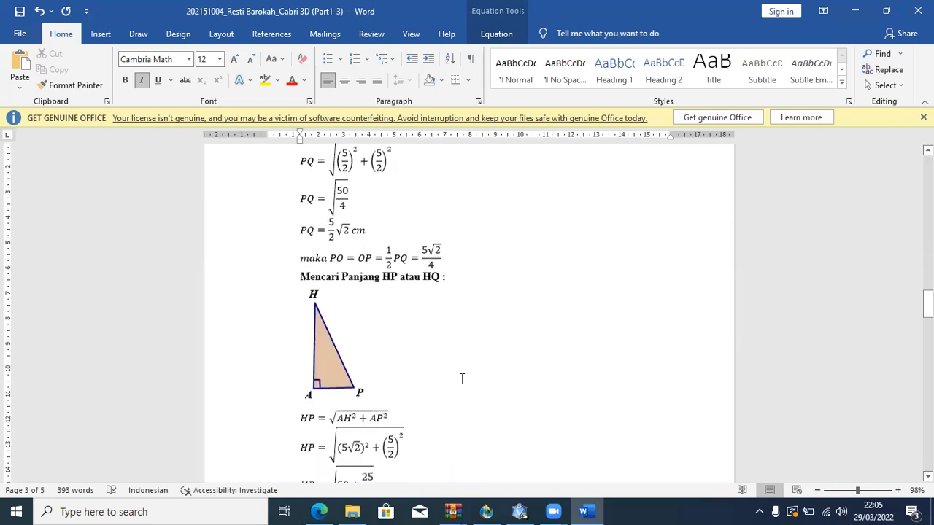
{"action": "scroll", "coordinate": [461, 378], "scroll_direction": "down", "scroll_amount": 5}
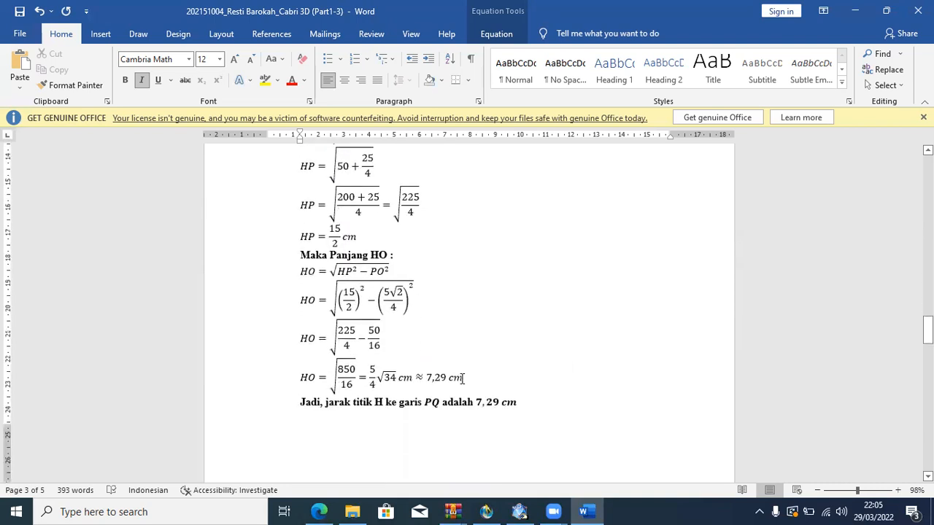
{"action": "scroll", "coordinate": [461, 378], "scroll_direction": "up", "scroll_amount": 2}
{"action": "scroll", "coordinate": [461, 379], "scroll_direction": "down", "scroll_amount": 3}
{"action": "scroll", "coordinate": [462, 379], "scroll_direction": "up", "scroll_amount": 5}
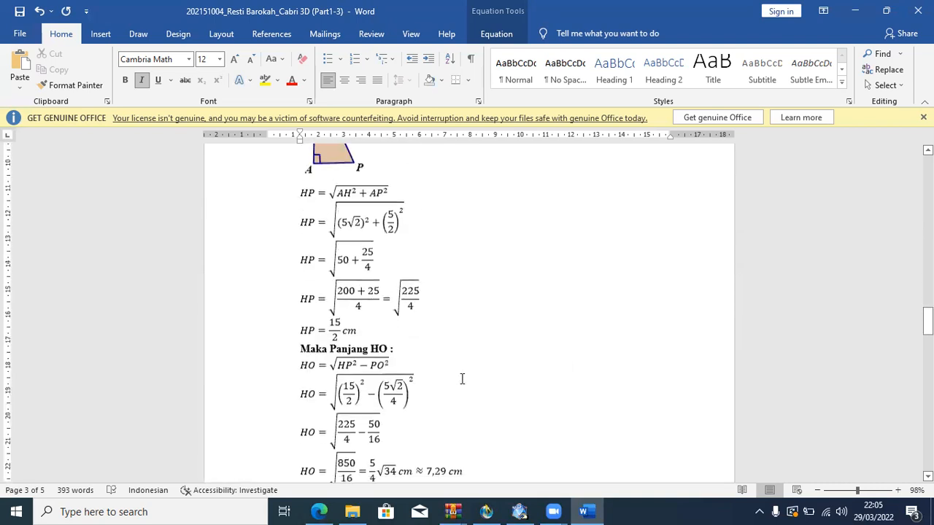
Review the HP derivation from right triangle HAP through the HP result to the start of the HO calculation.
{"action": "scroll", "coordinate": [462, 378], "scroll_direction": "up", "scroll_amount": 6}
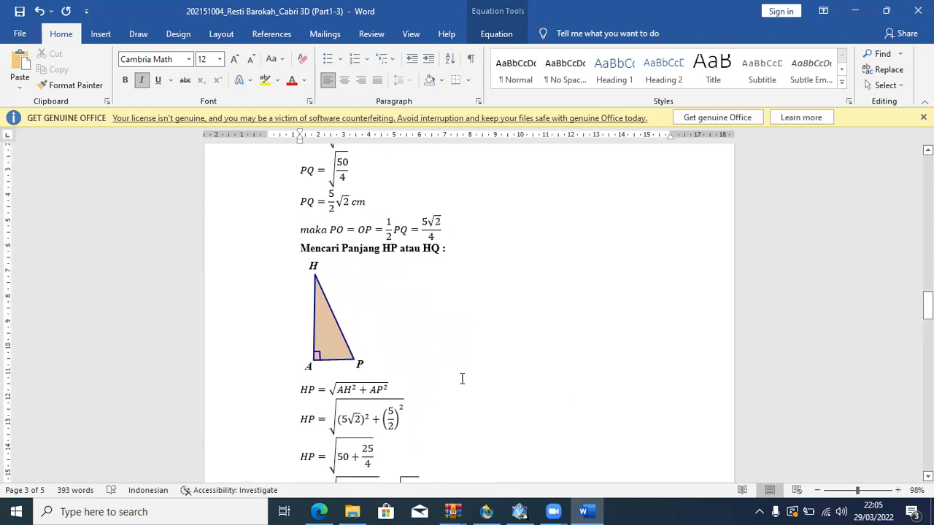
{"action": "scroll", "coordinate": [462, 379], "scroll_direction": "down", "scroll_amount": 2}
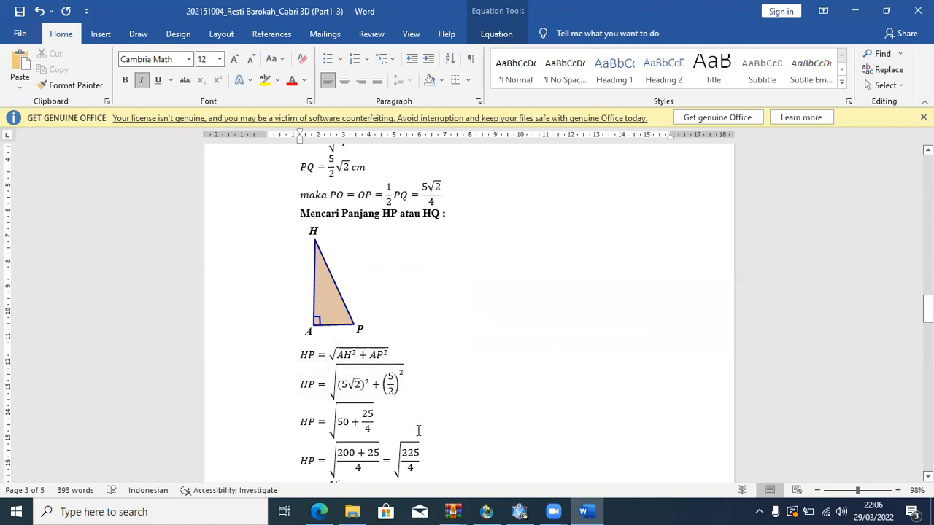
{"action": "scroll", "coordinate": [418, 430], "scroll_direction": "down", "scroll_amount": 3}
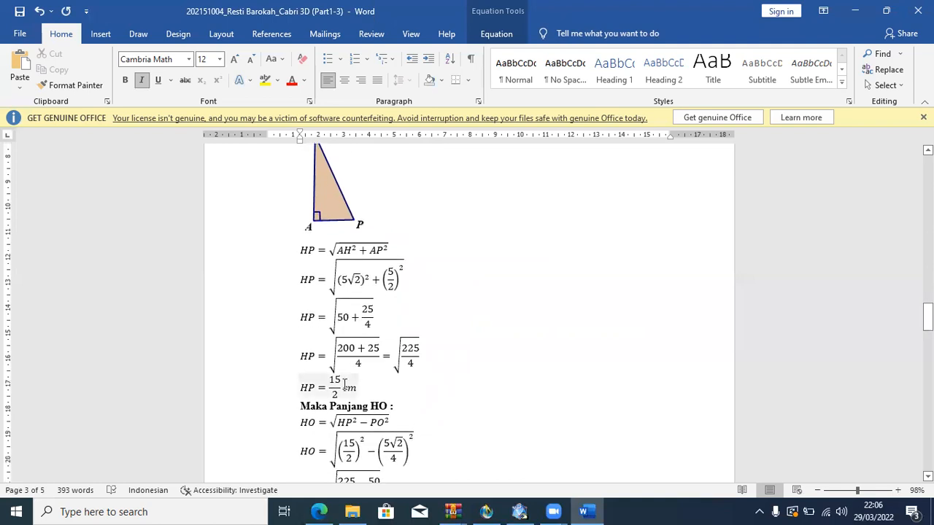
{"action": "scroll", "coordinate": [344, 384], "scroll_direction": "down", "scroll_amount": 4}
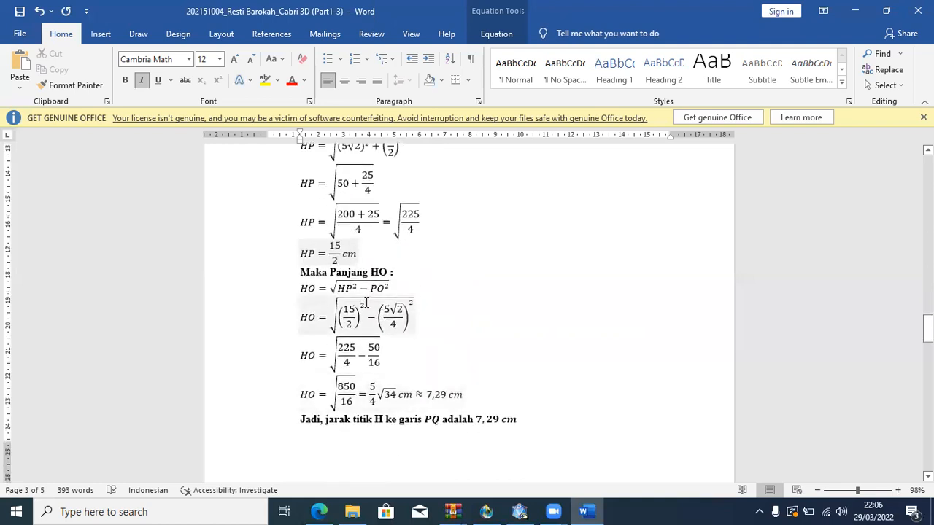
{"action": "left_click", "coordinate": [374, 252]}
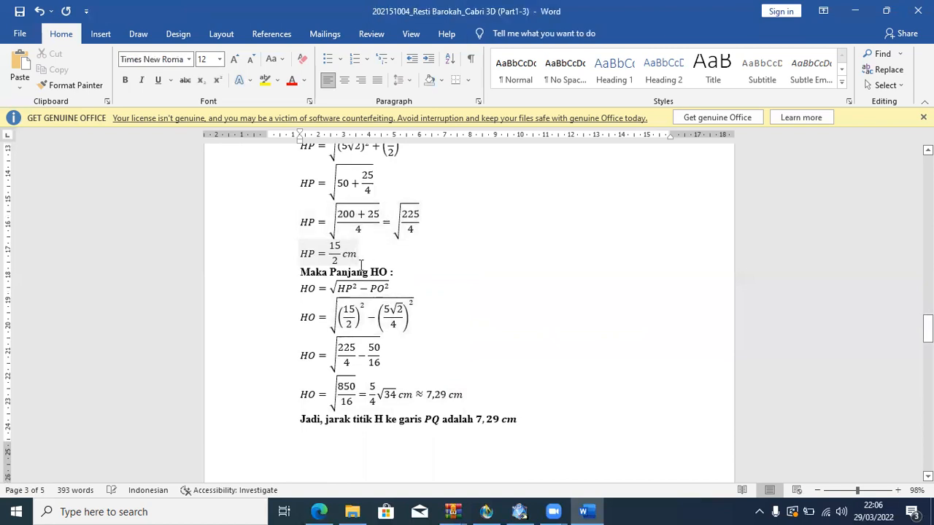
Return to the PQ equations and dismiss the missing proofing tools notice.
{"action": "scroll", "coordinate": [407, 262], "scroll_direction": "up", "scroll_amount": 5}
{"action": "scroll", "coordinate": [406, 263], "scroll_direction": "up", "scroll_amount": 5}
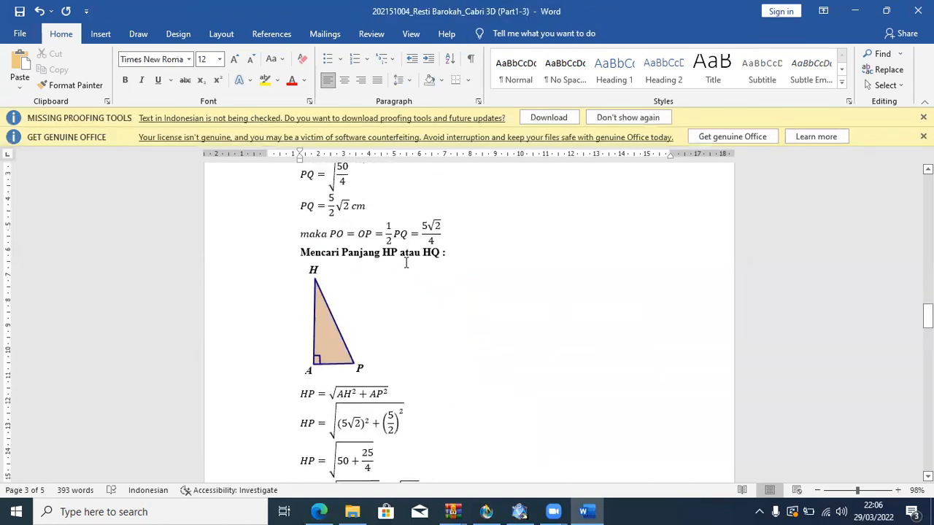
{"action": "left_click", "coordinate": [923, 116]}
Examine the HO calculation against the HP and PO results and triangle HPQ, through to the concluding distance from H to PQ.
{"action": "scroll", "coordinate": [597, 261], "scroll_direction": "down", "scroll_amount": 4}
{"action": "scroll", "coordinate": [597, 263], "scroll_direction": "down", "scroll_amount": 5}
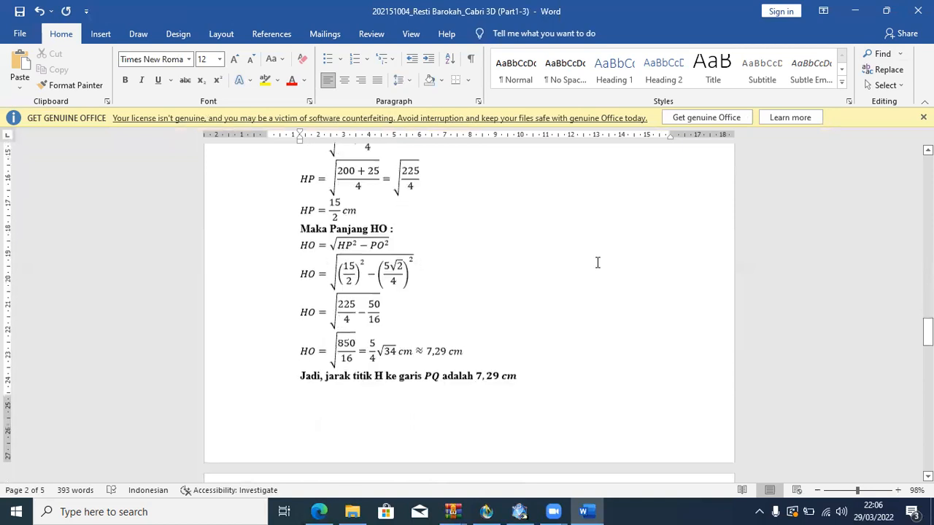
{"action": "scroll", "coordinate": [420, 254], "scroll_direction": "up", "scroll_amount": 3}
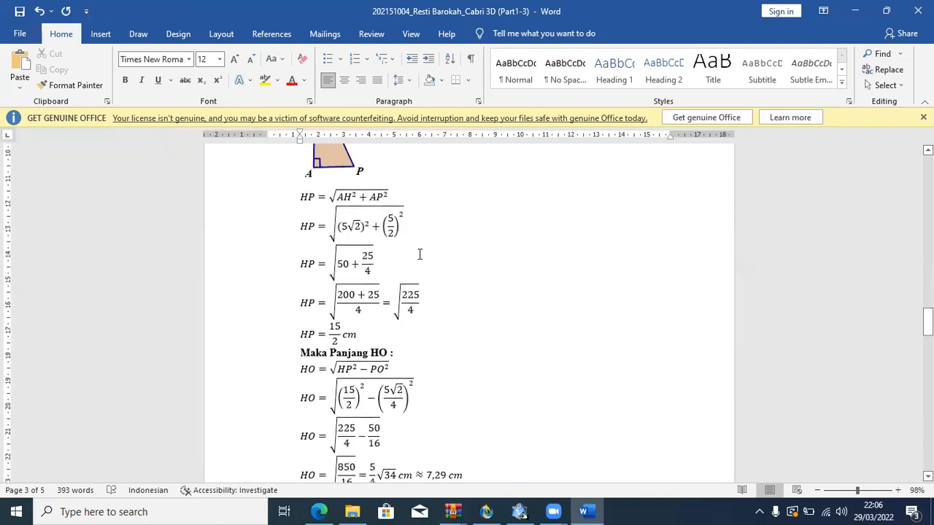
{"action": "scroll", "coordinate": [419, 254], "scroll_direction": "up", "scroll_amount": 15}
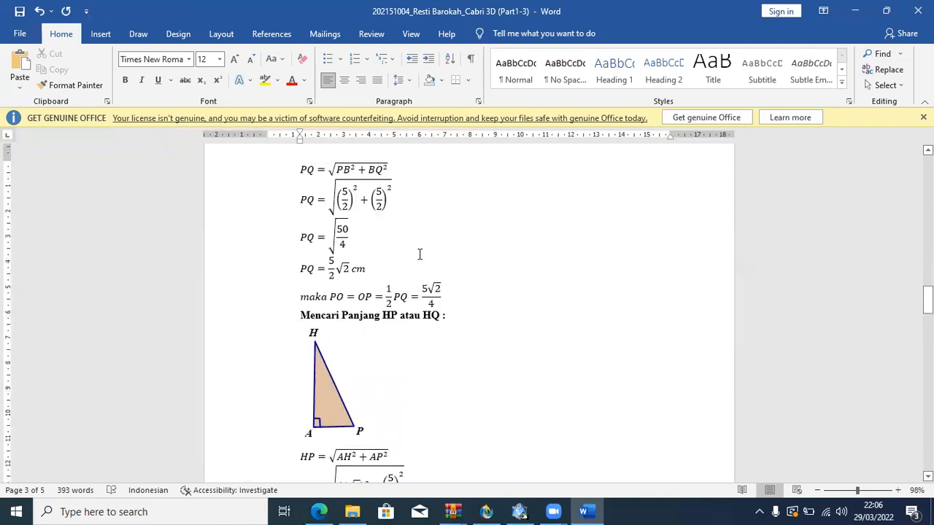
{"action": "scroll", "coordinate": [419, 255], "scroll_direction": "up", "scroll_amount": 1}
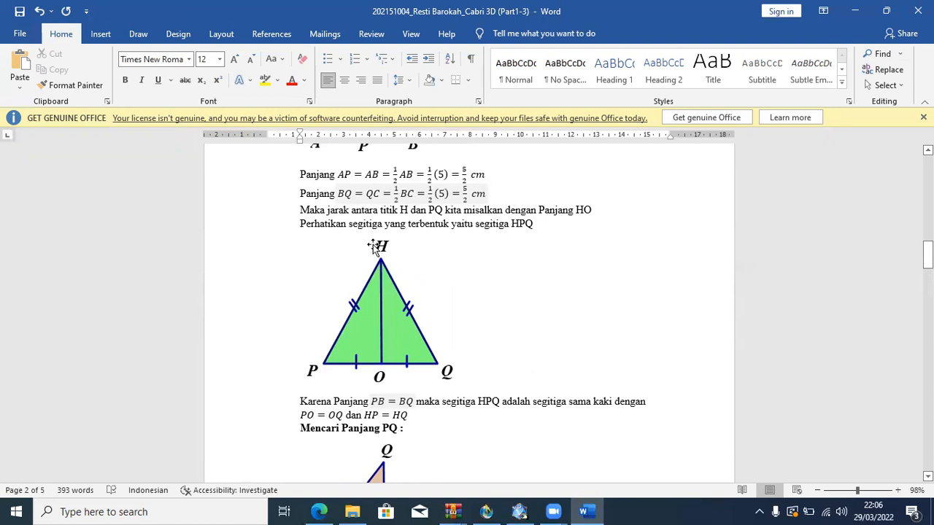
{"action": "scroll", "coordinate": [325, 372], "scroll_direction": "down", "scroll_amount": 10}
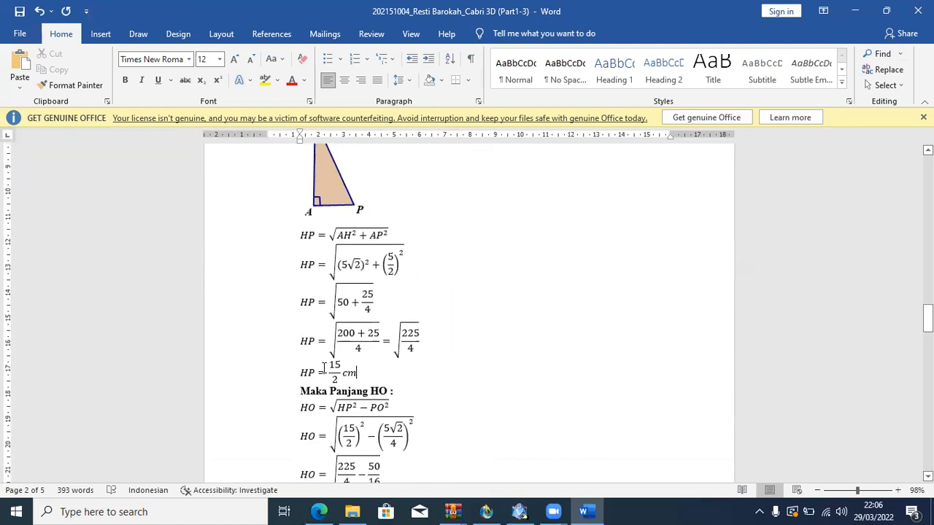
{"action": "scroll", "coordinate": [324, 368], "scroll_direction": "down", "scroll_amount": 3}
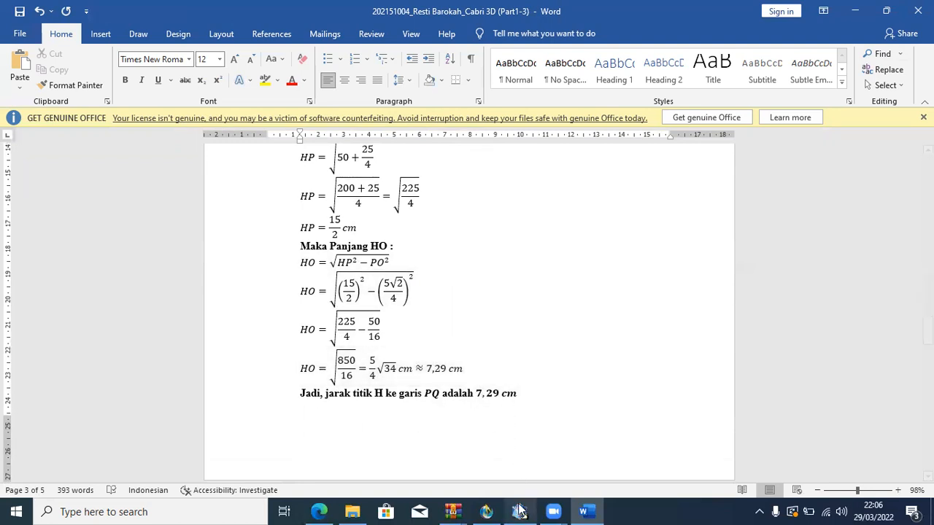
Switch to the Cabri 3D cube document and compare its HO measurement with the written answer.
{"action": "mouse_move", "coordinate": [520, 509]}
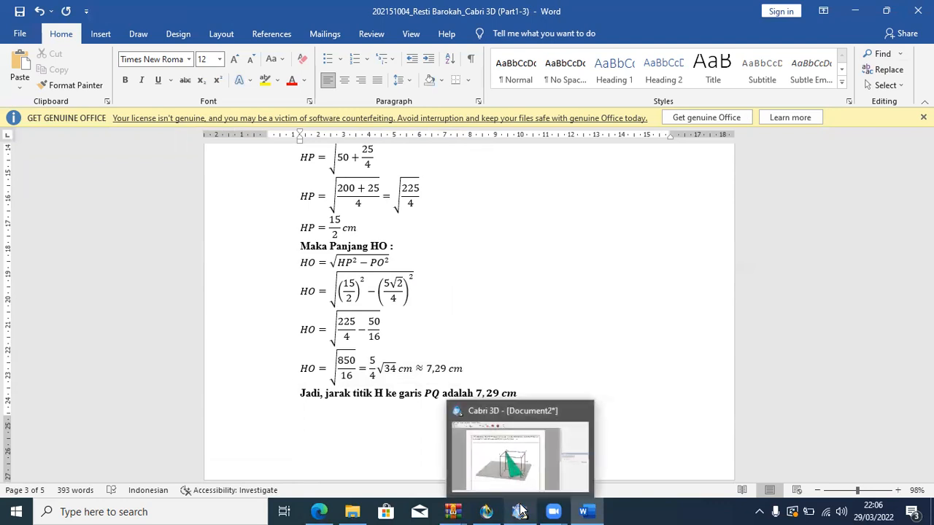
{"action": "left_click", "coordinate": [520, 509]}
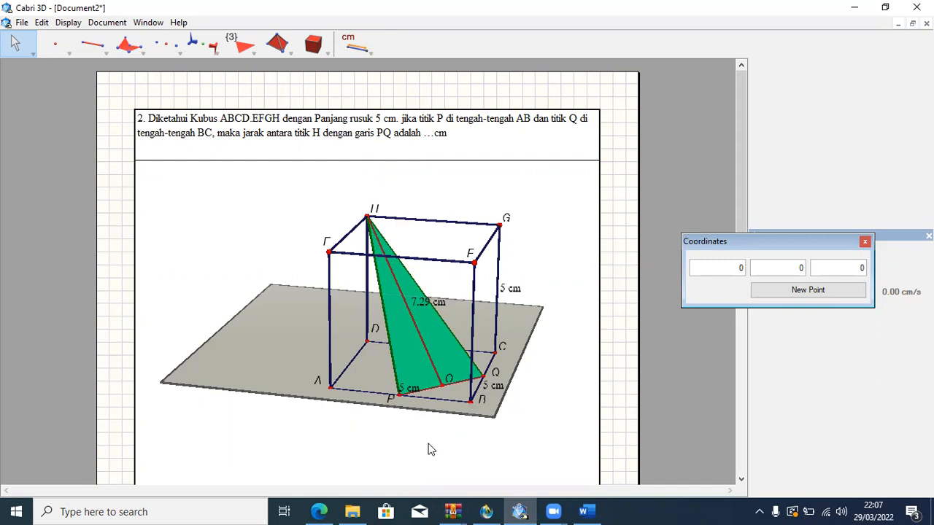
{"action": "left_click", "coordinate": [377, 39]}
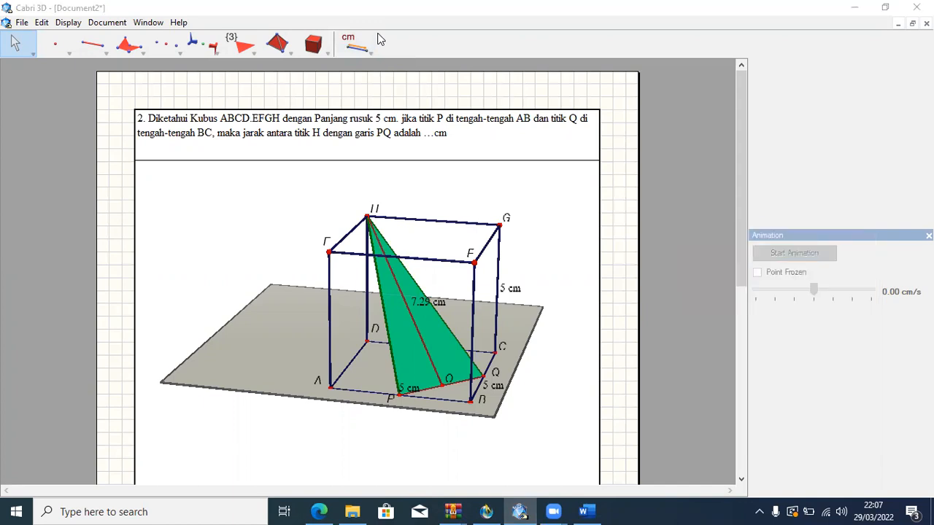